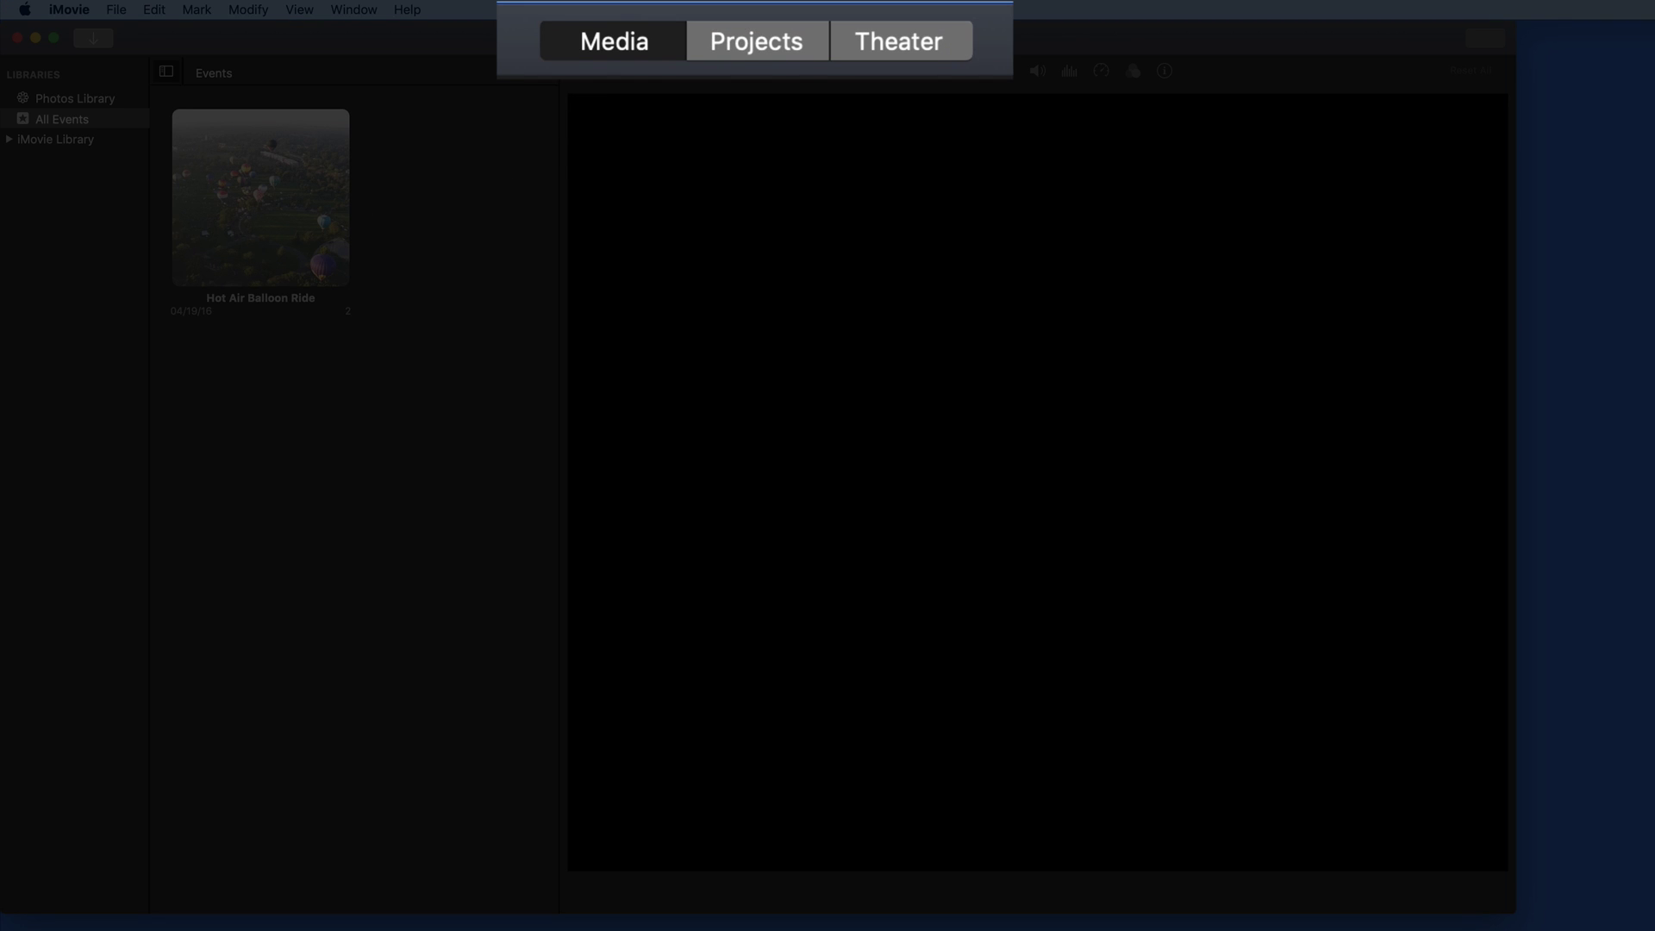
Step: Look at the Theater view, then return to the Projects list
{"action": "left_click", "coordinate": [760, 50]}
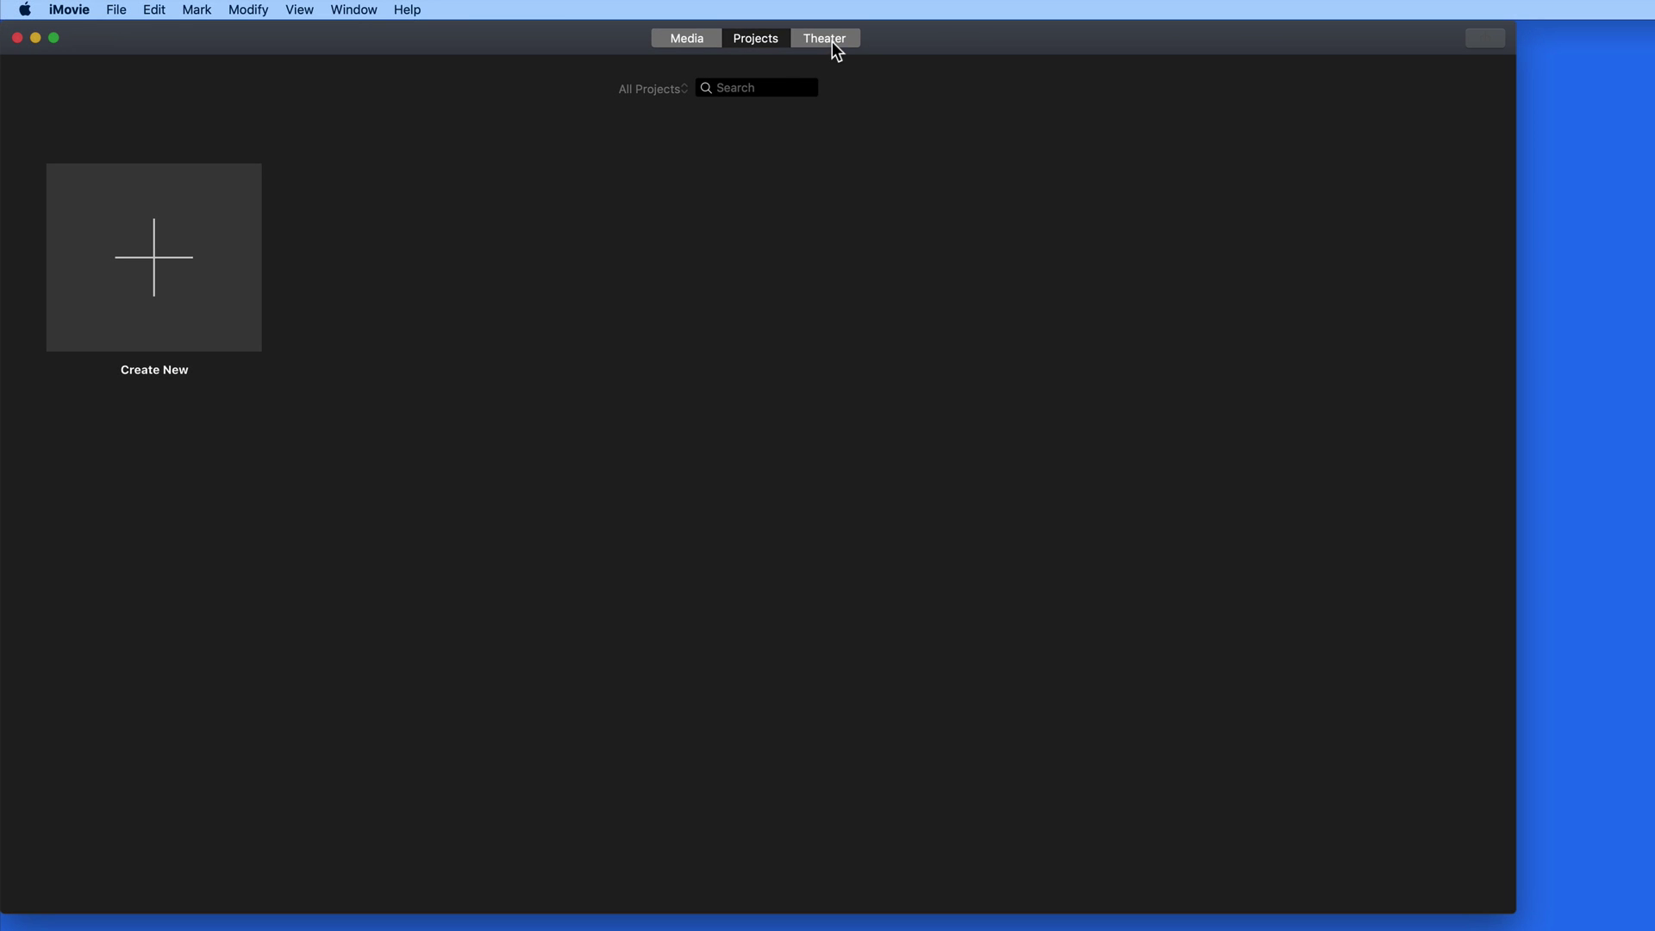
{"action": "left_click", "coordinate": [831, 40]}
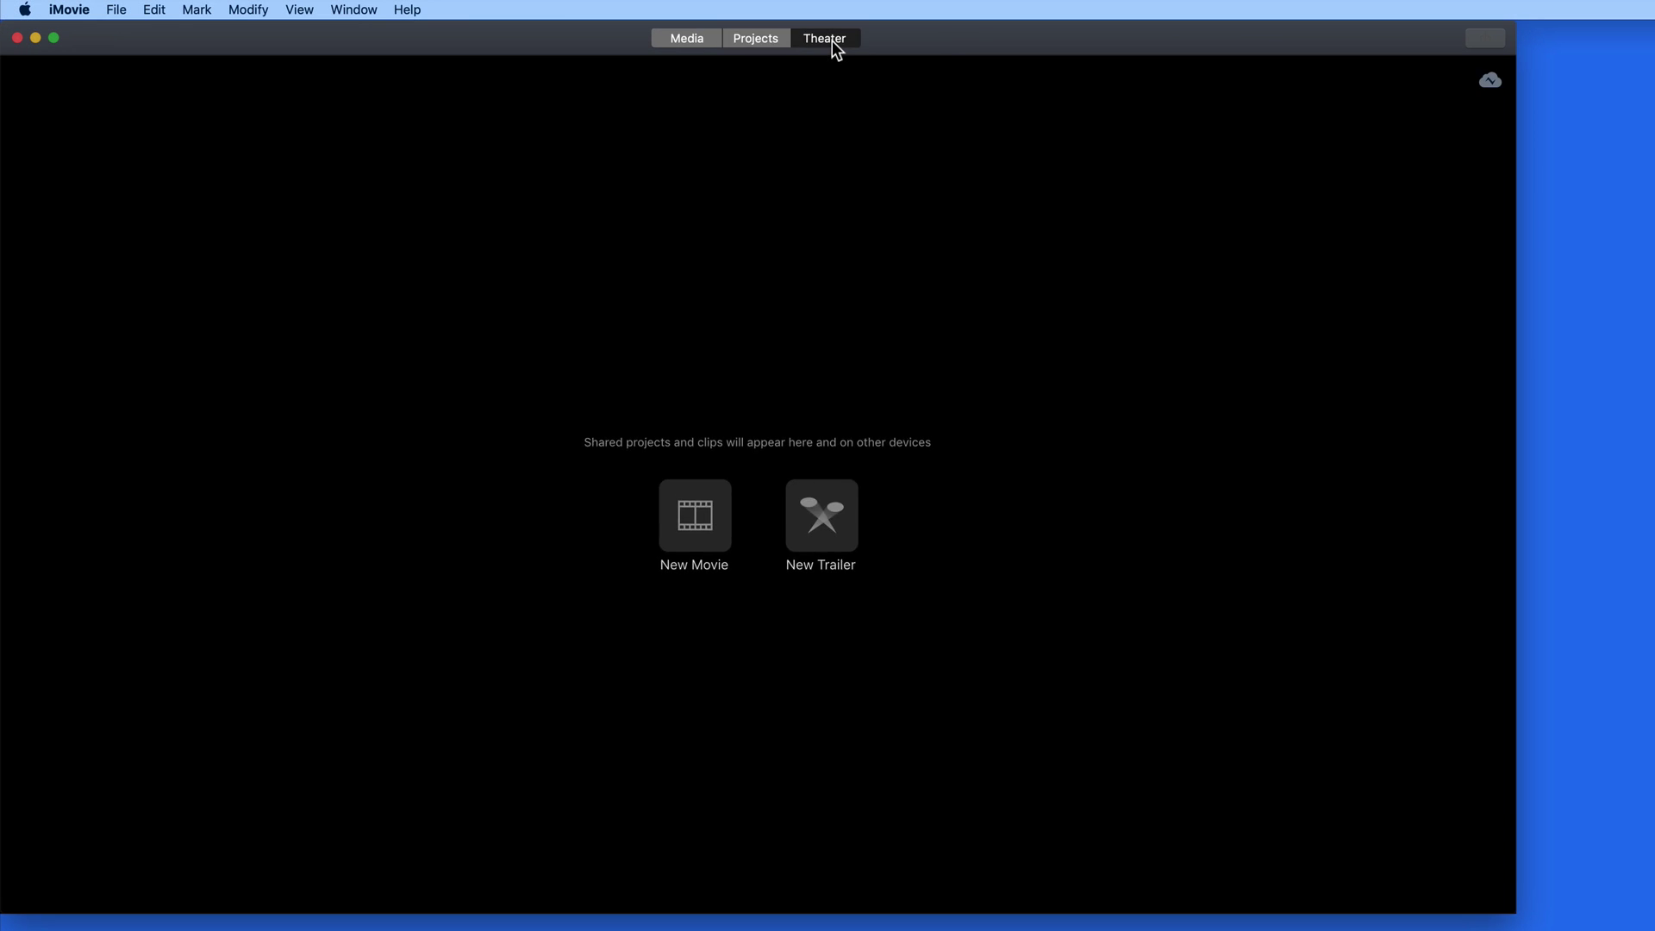
{"action": "left_click", "coordinate": [752, 47]}
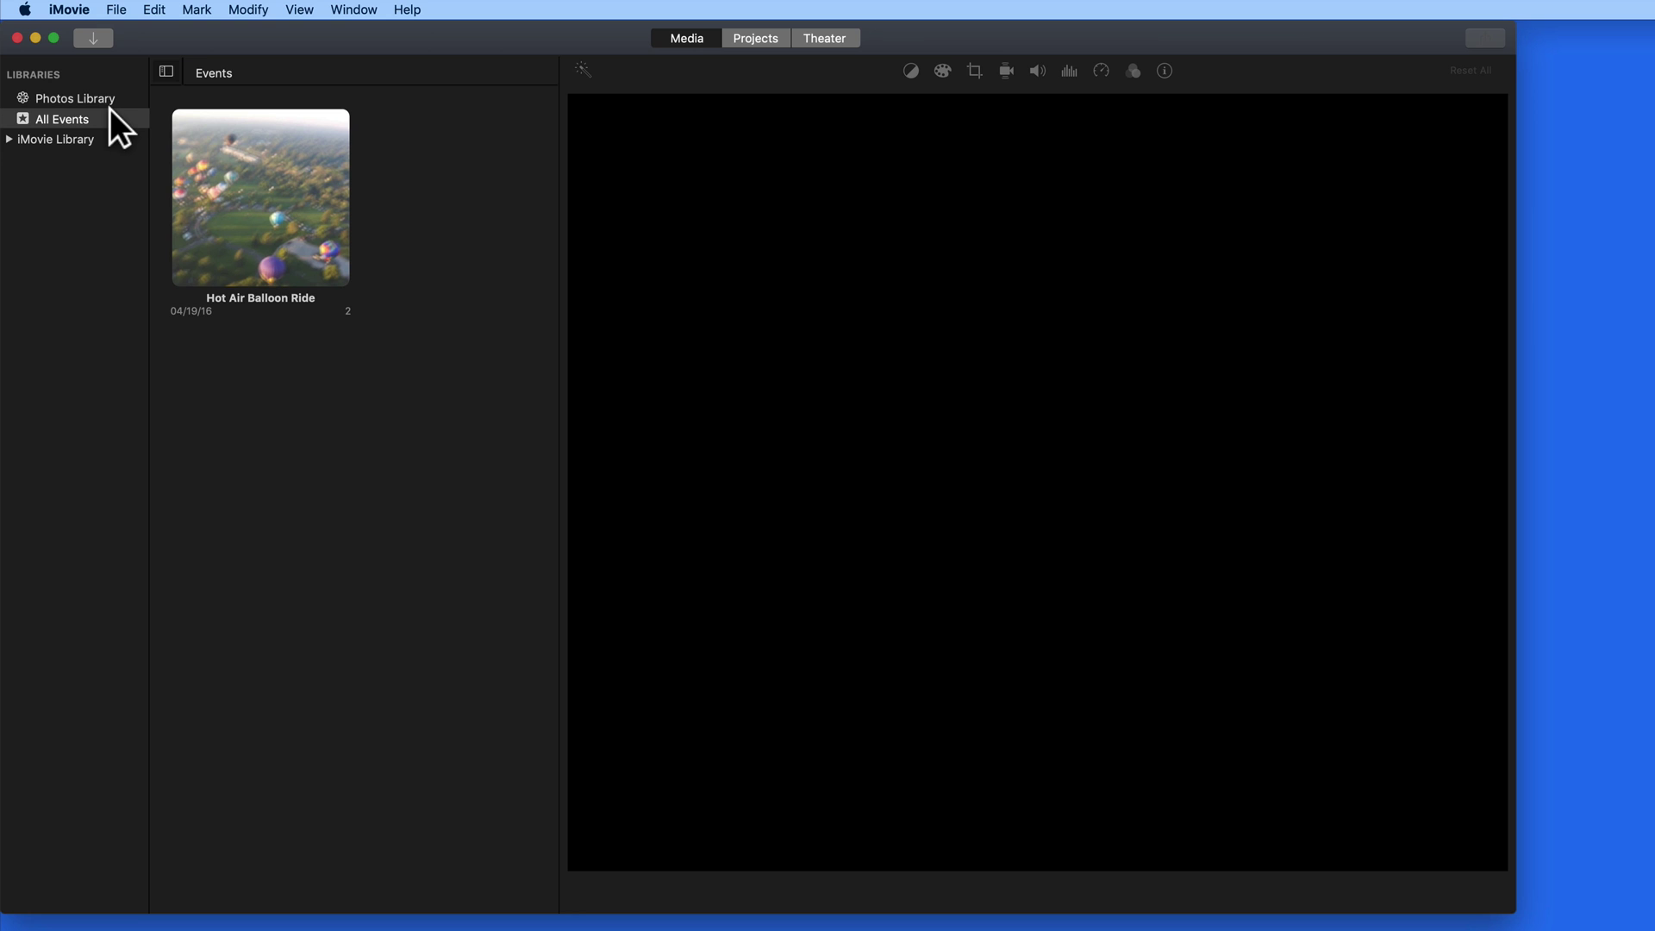
Step: Browse the Photos Library albums, opening Favorites and then the Videos album
{"action": "left_click", "coordinate": [109, 104]}
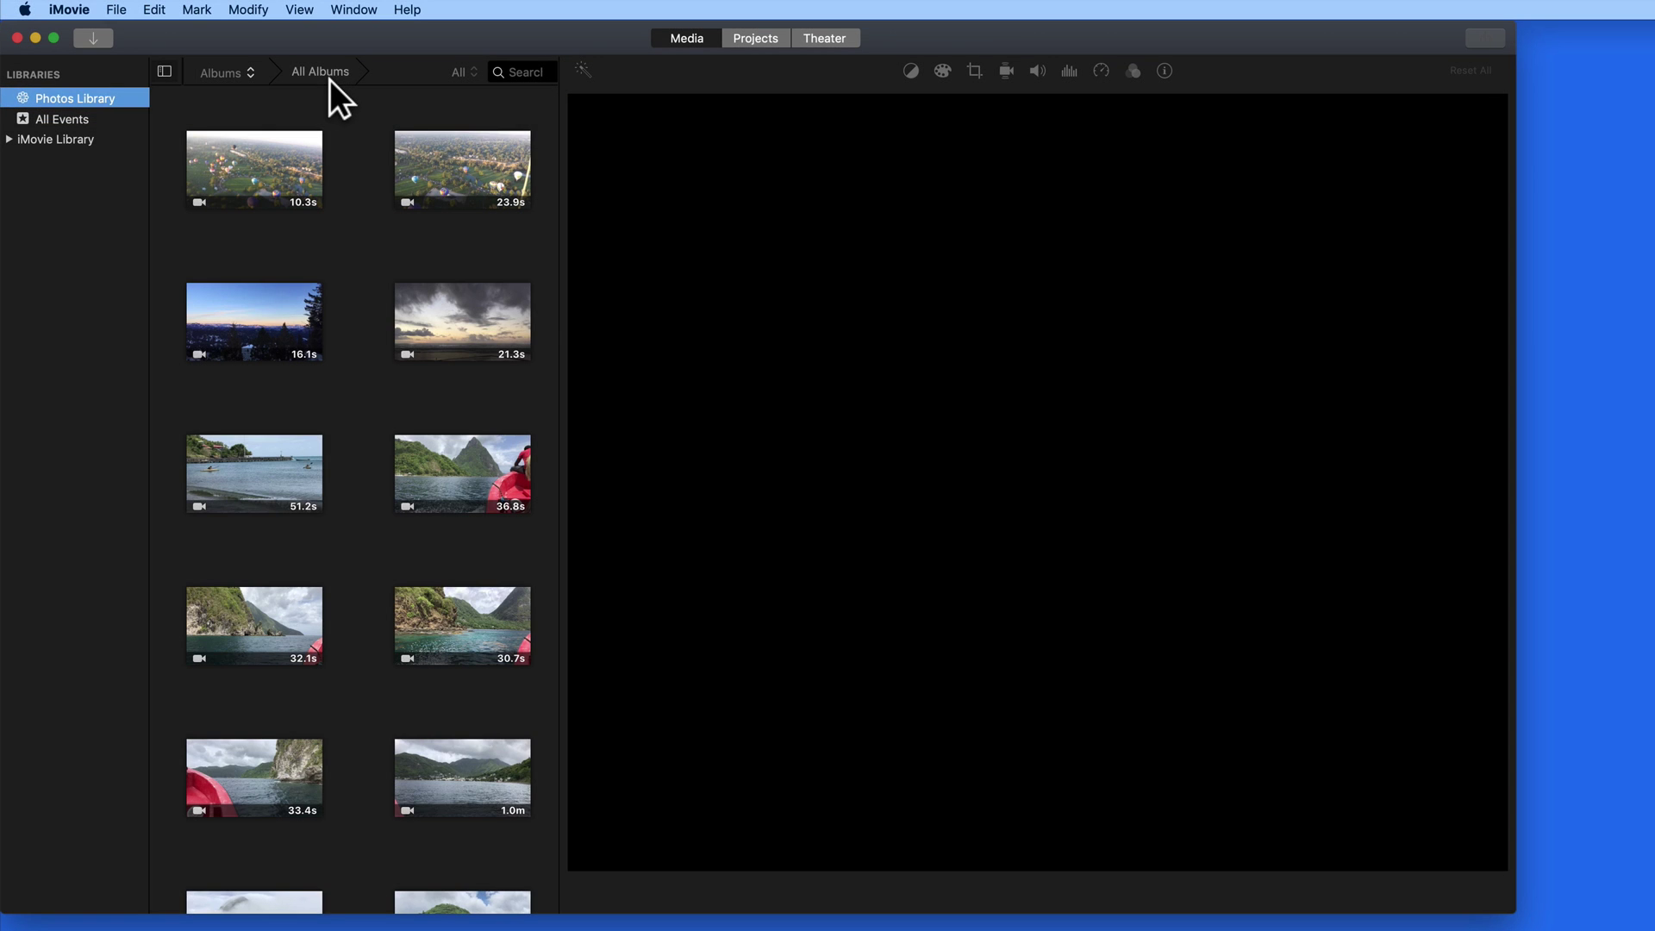
{"action": "left_click", "coordinate": [329, 79]}
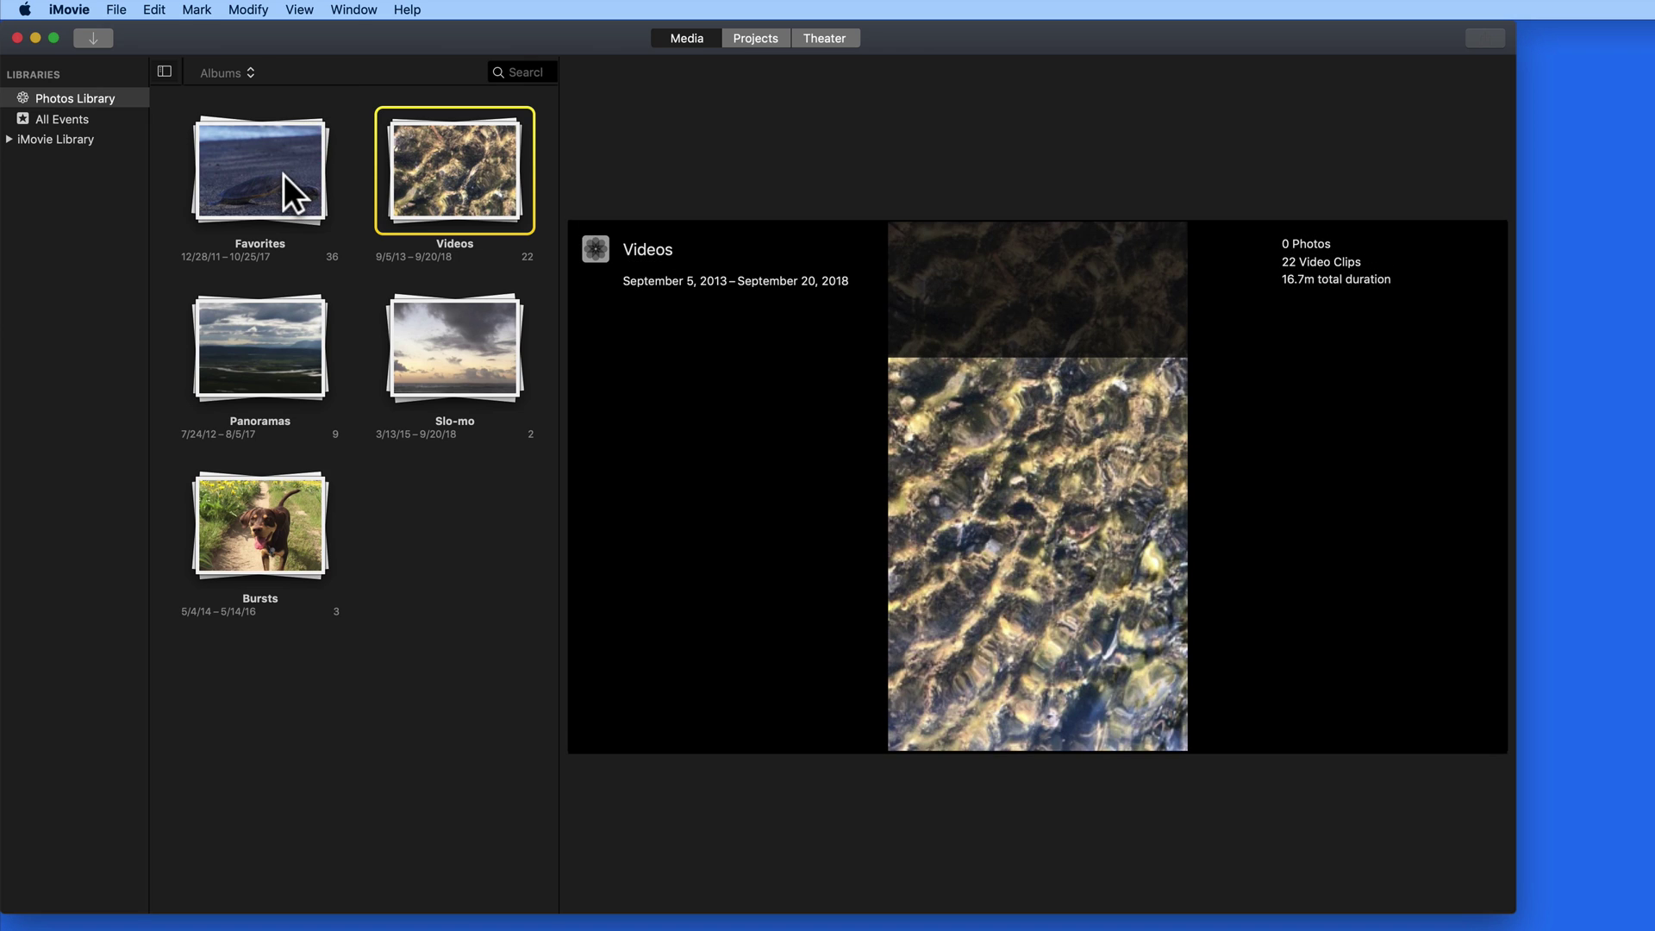
{"action": "double_click", "coordinate": [283, 174]}
{"action": "left_click", "coordinate": [469, 179]}
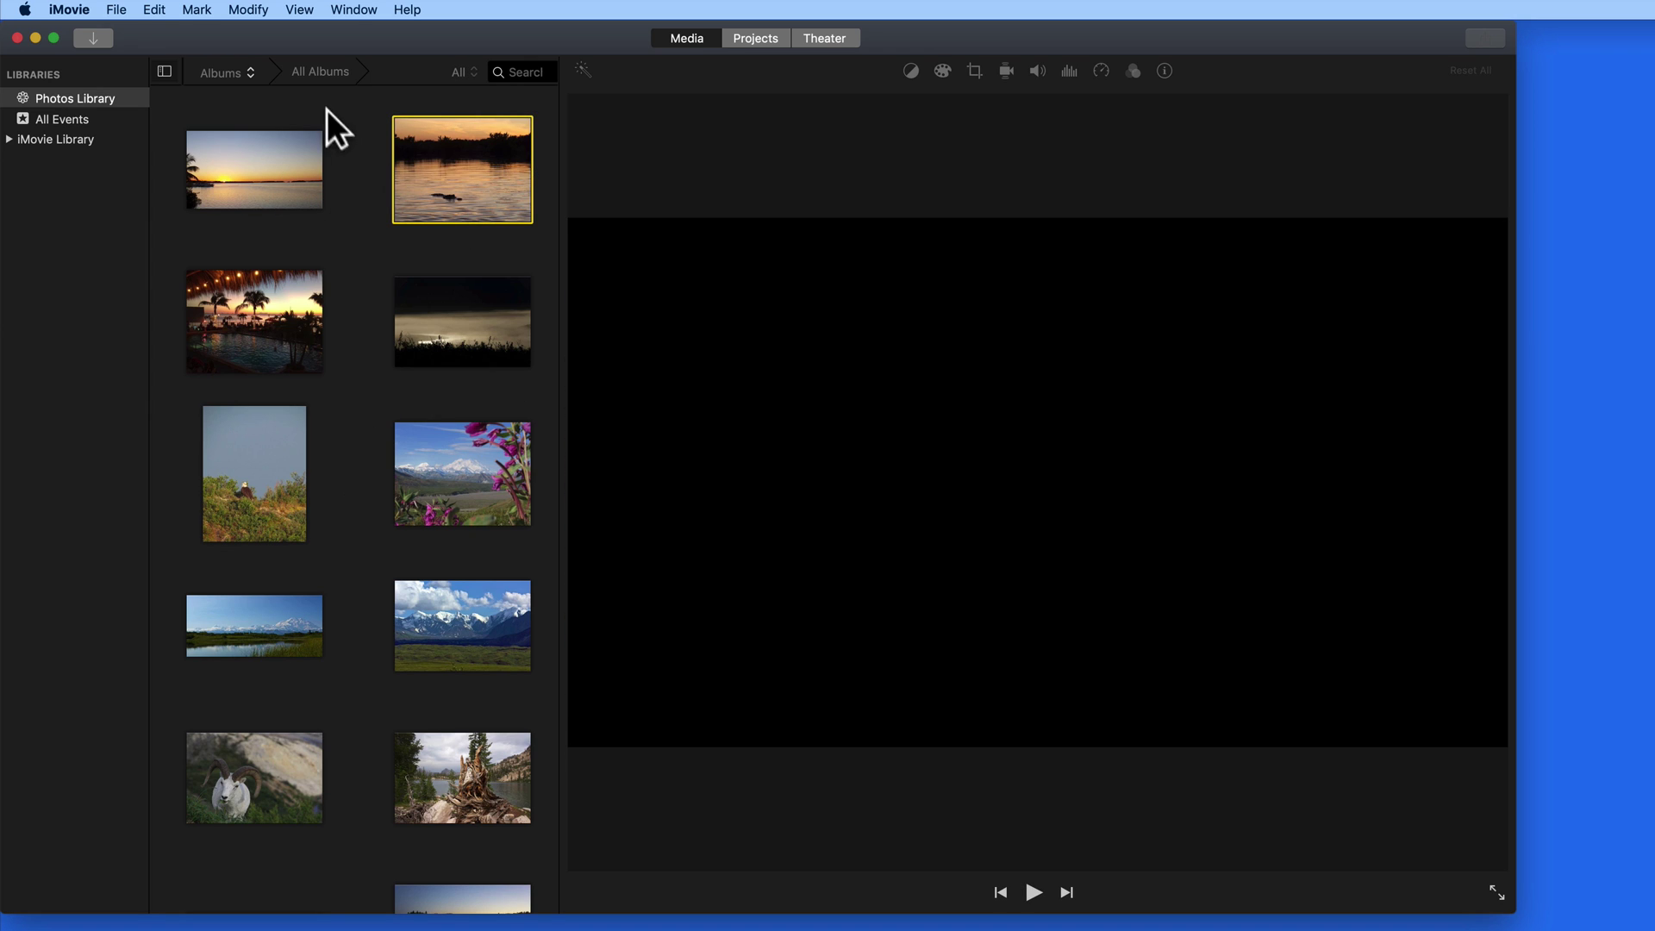
{"action": "left_click", "coordinate": [322, 77]}
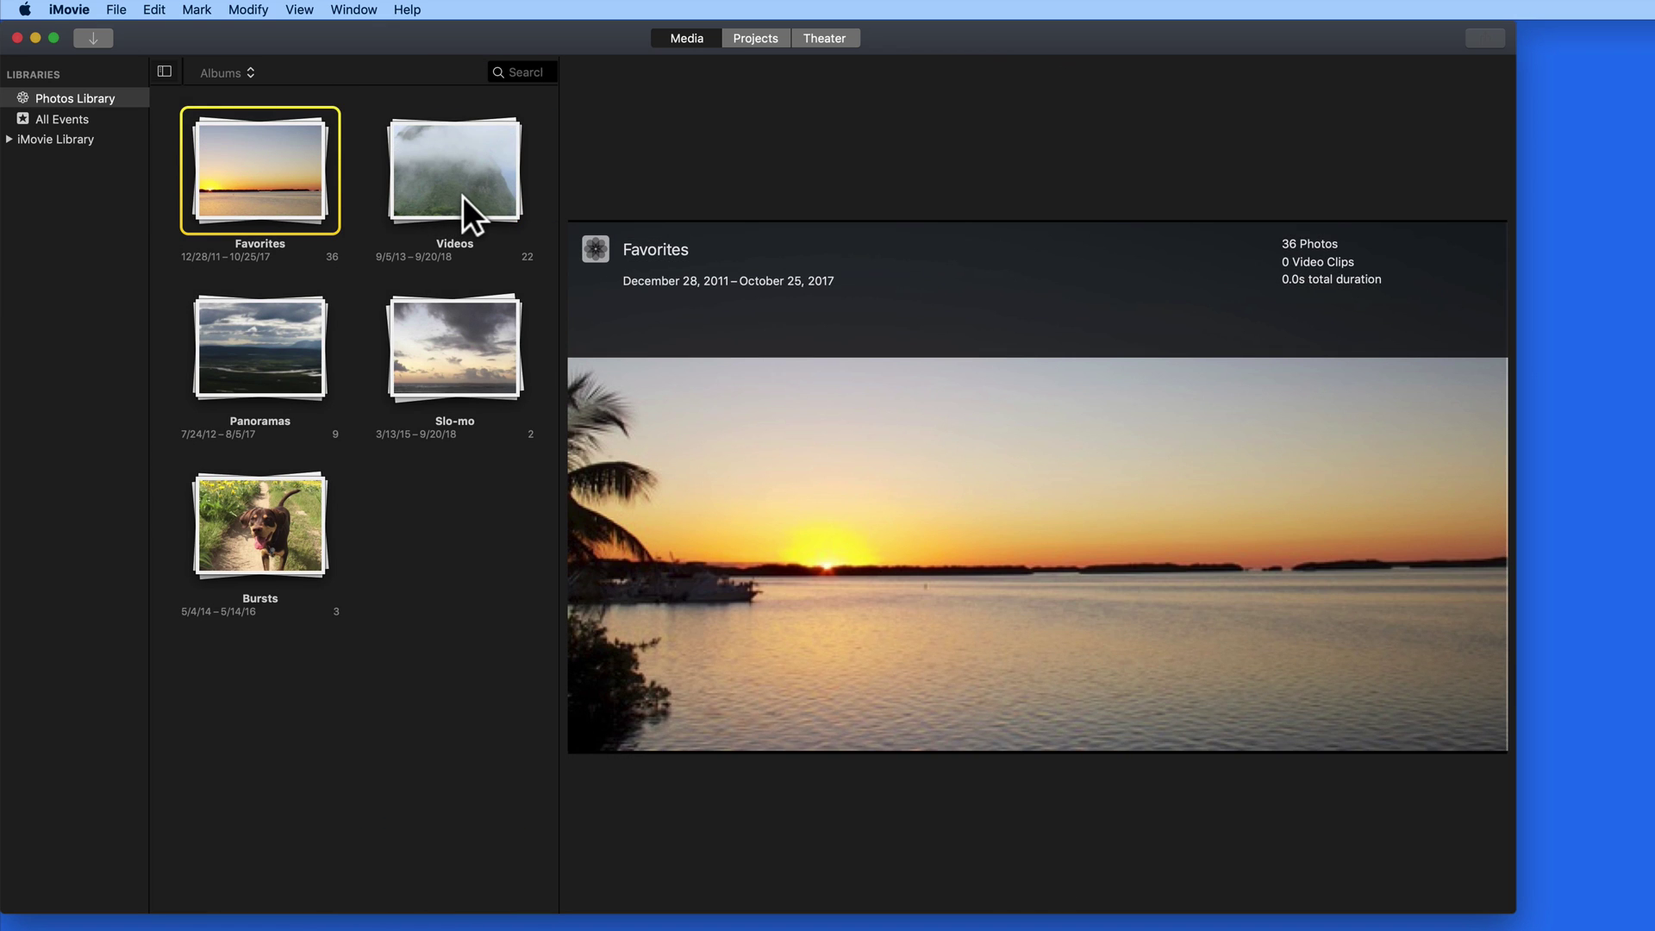
{"action": "left_click", "coordinate": [464, 194]}
{"action": "double_click", "coordinate": [463, 195]}
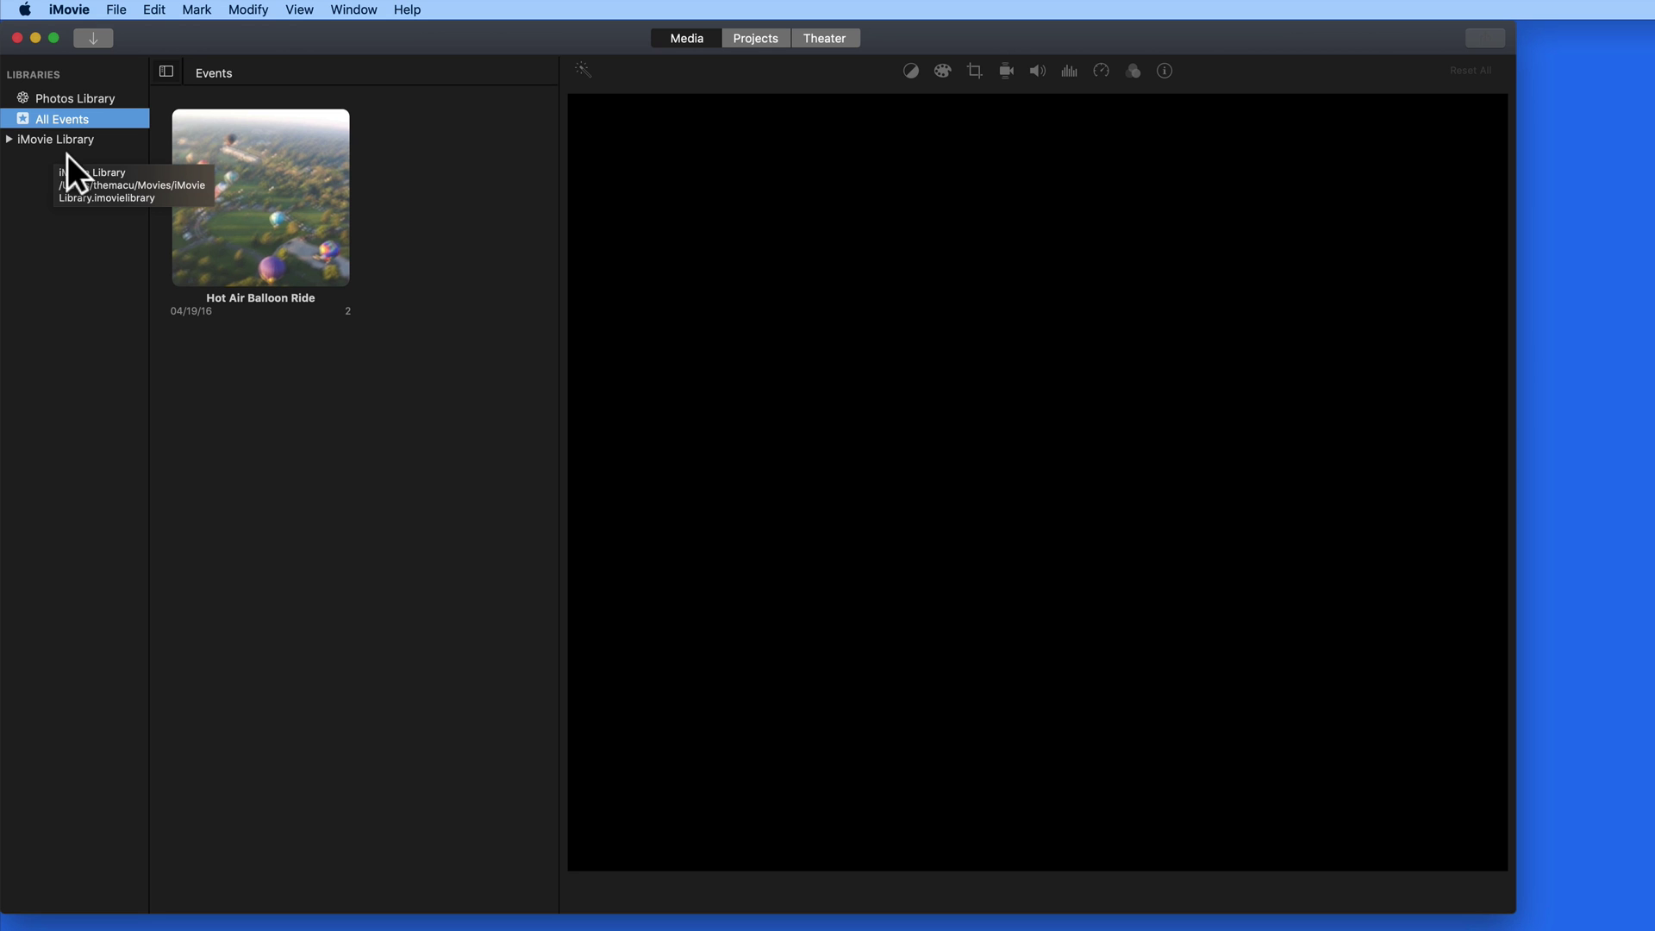
Step: Expand the iMovie Library and select the Hot Air Balloon Ride event's clips, ending on the 23.9 s clip
{"action": "left_click", "coordinate": [17, 147]}
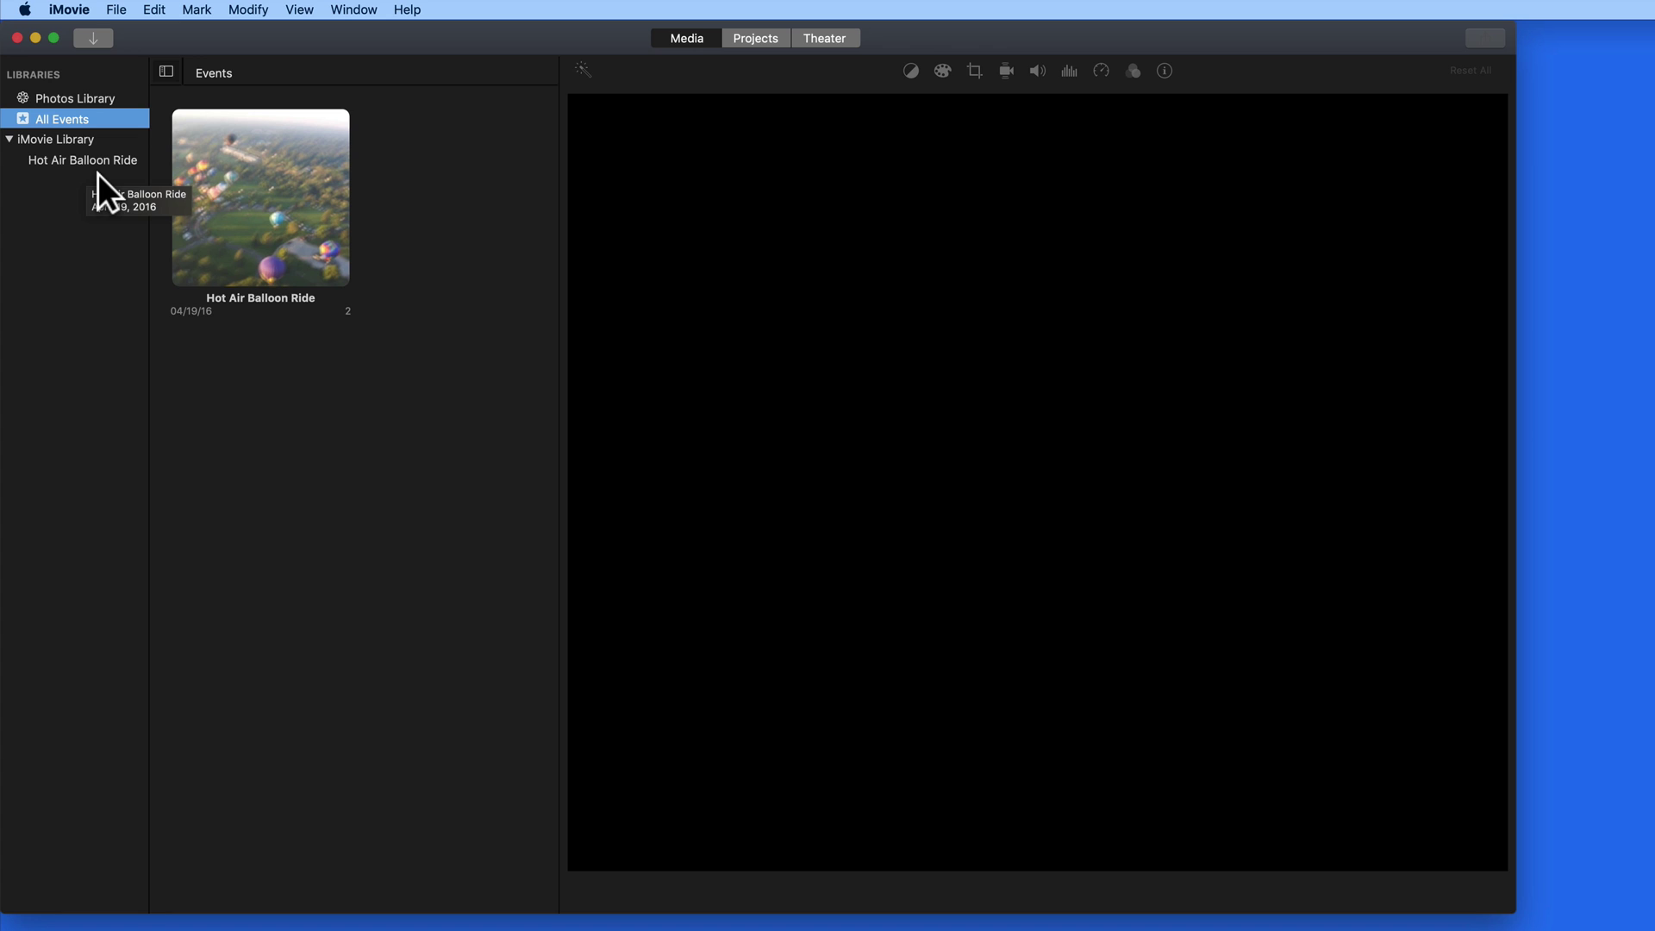
{"action": "left_click", "coordinate": [97, 170]}
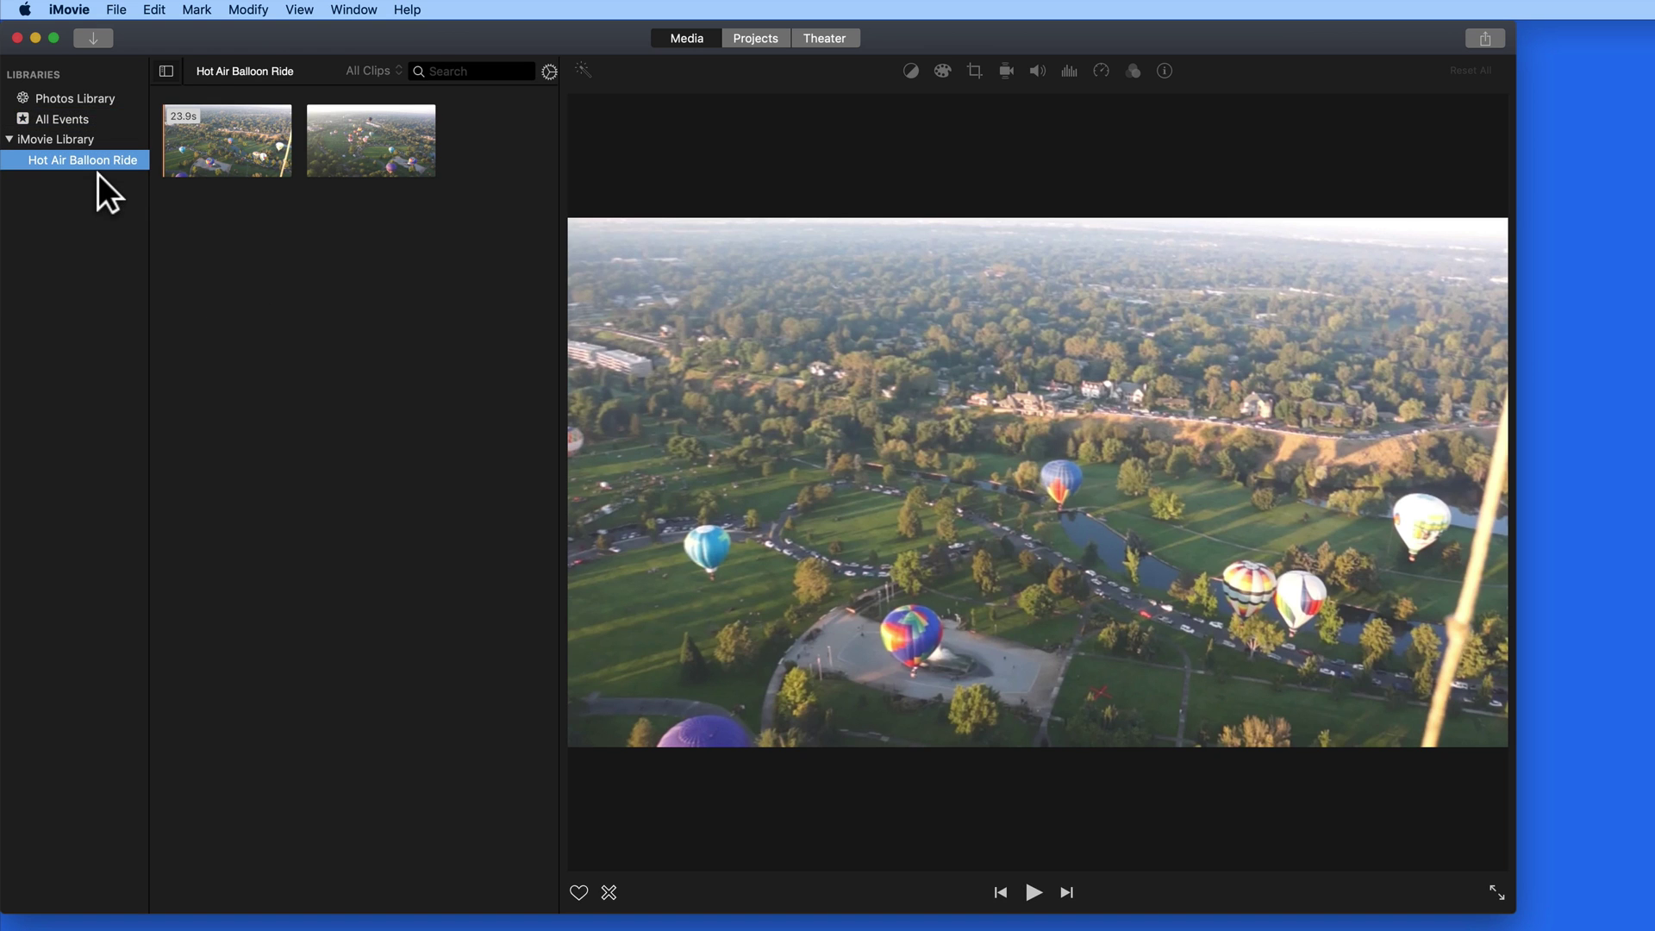
{"action": "left_click", "coordinate": [236, 174]}
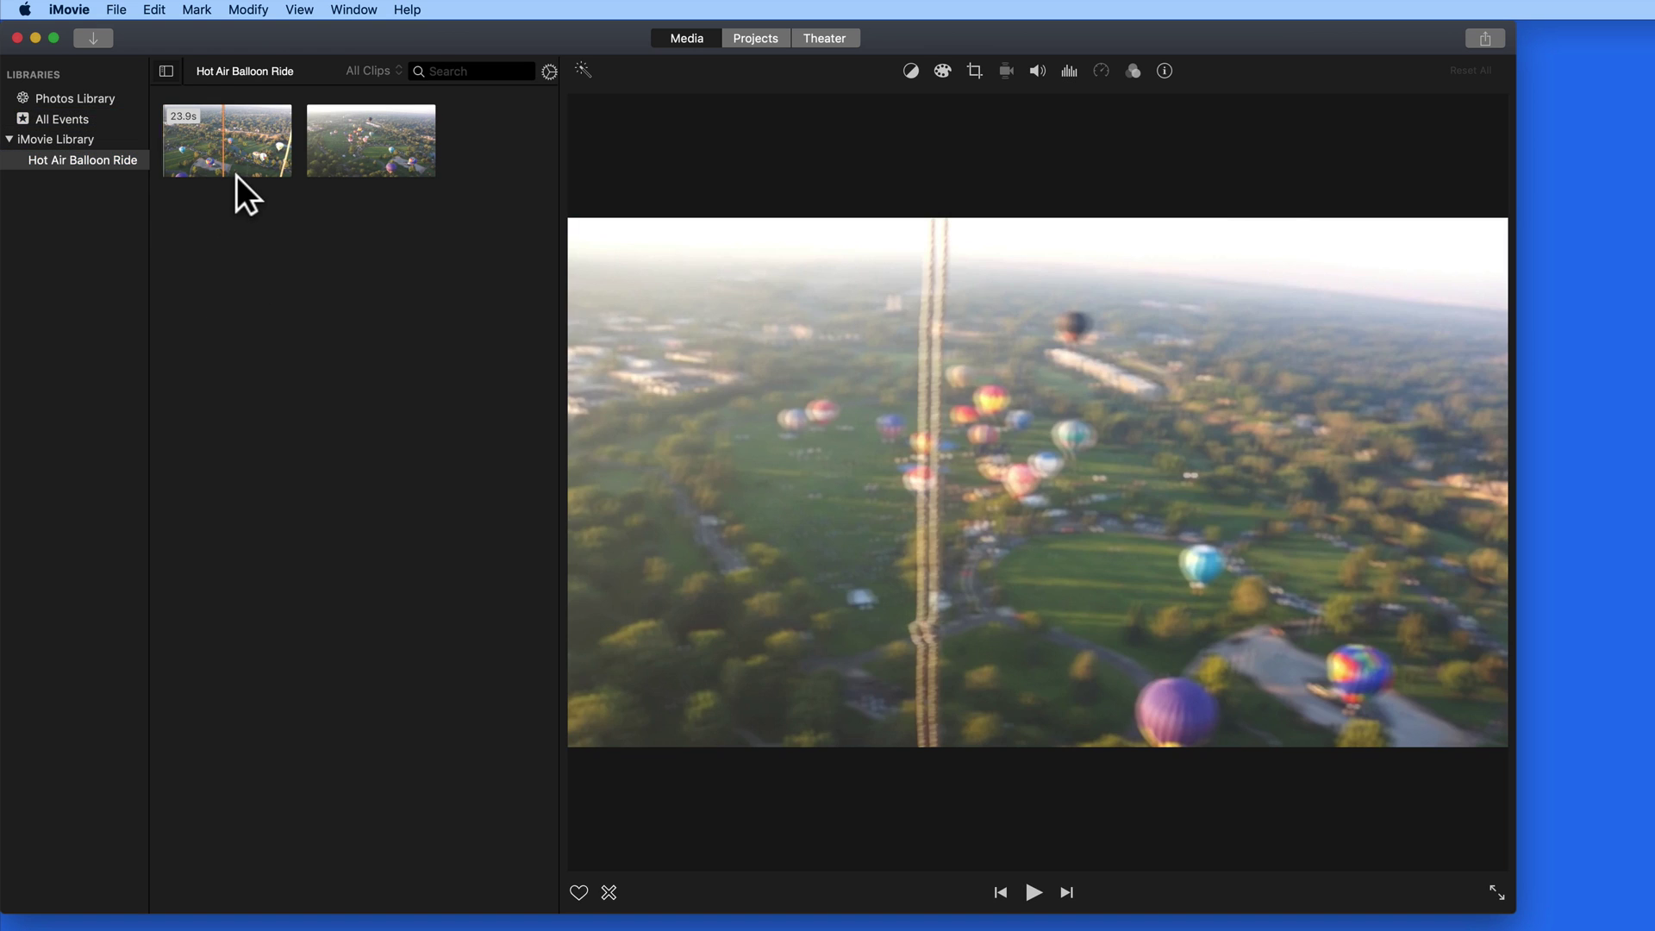
{"action": "left_click", "coordinate": [388, 173]}
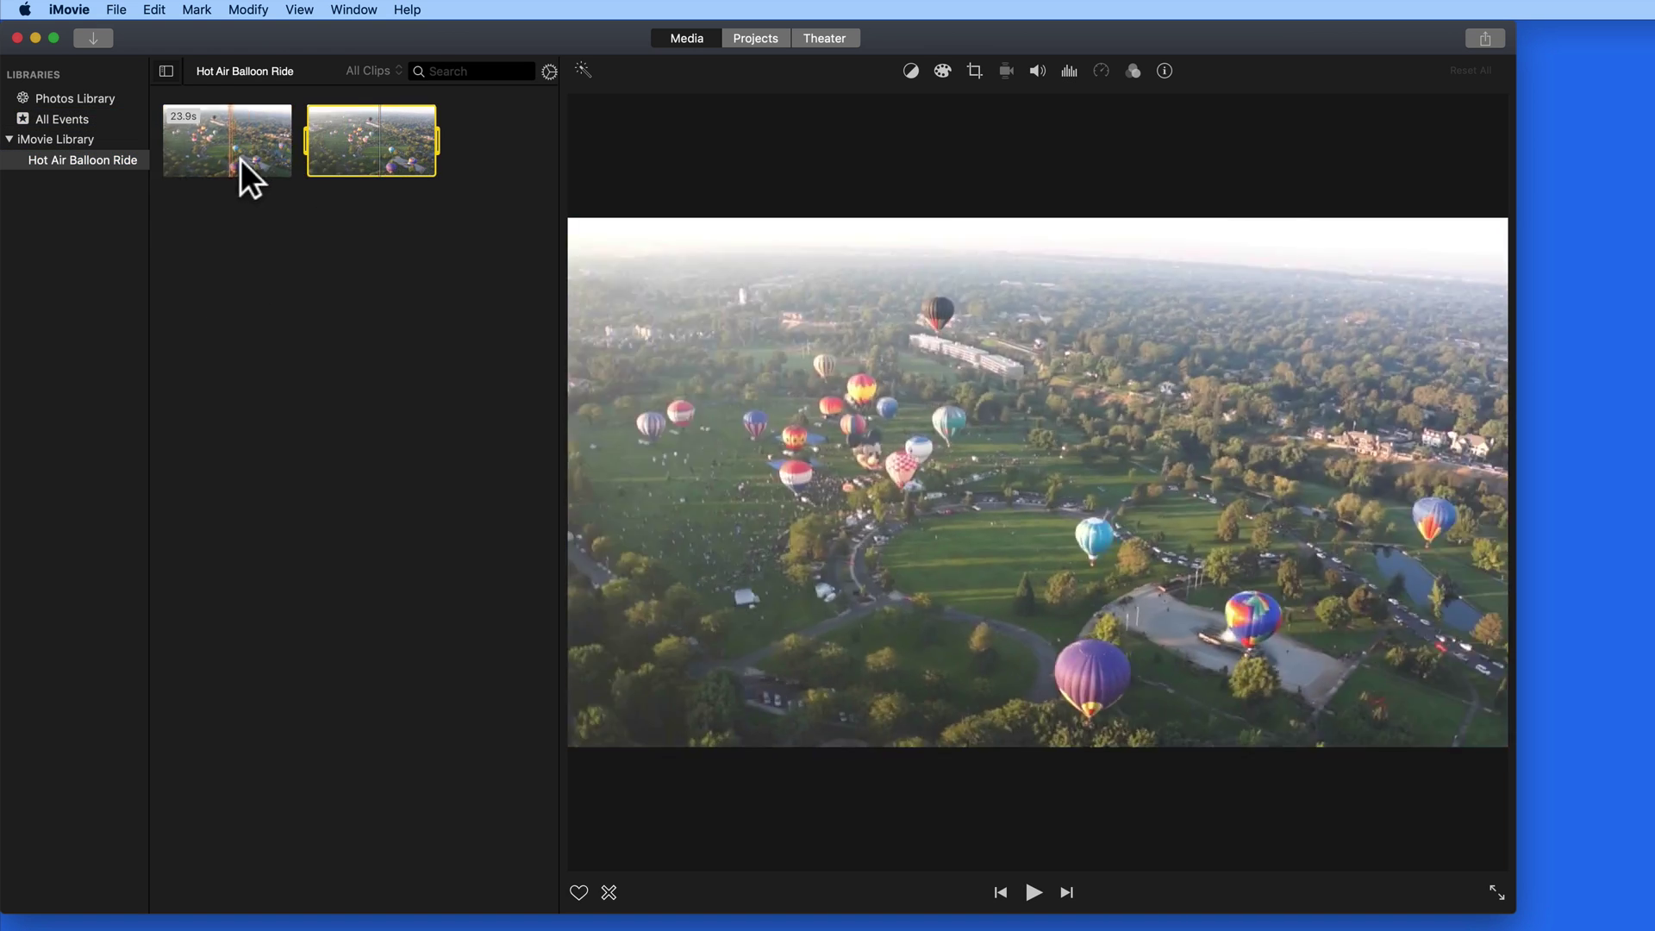
{"action": "left_click", "coordinate": [236, 160]}
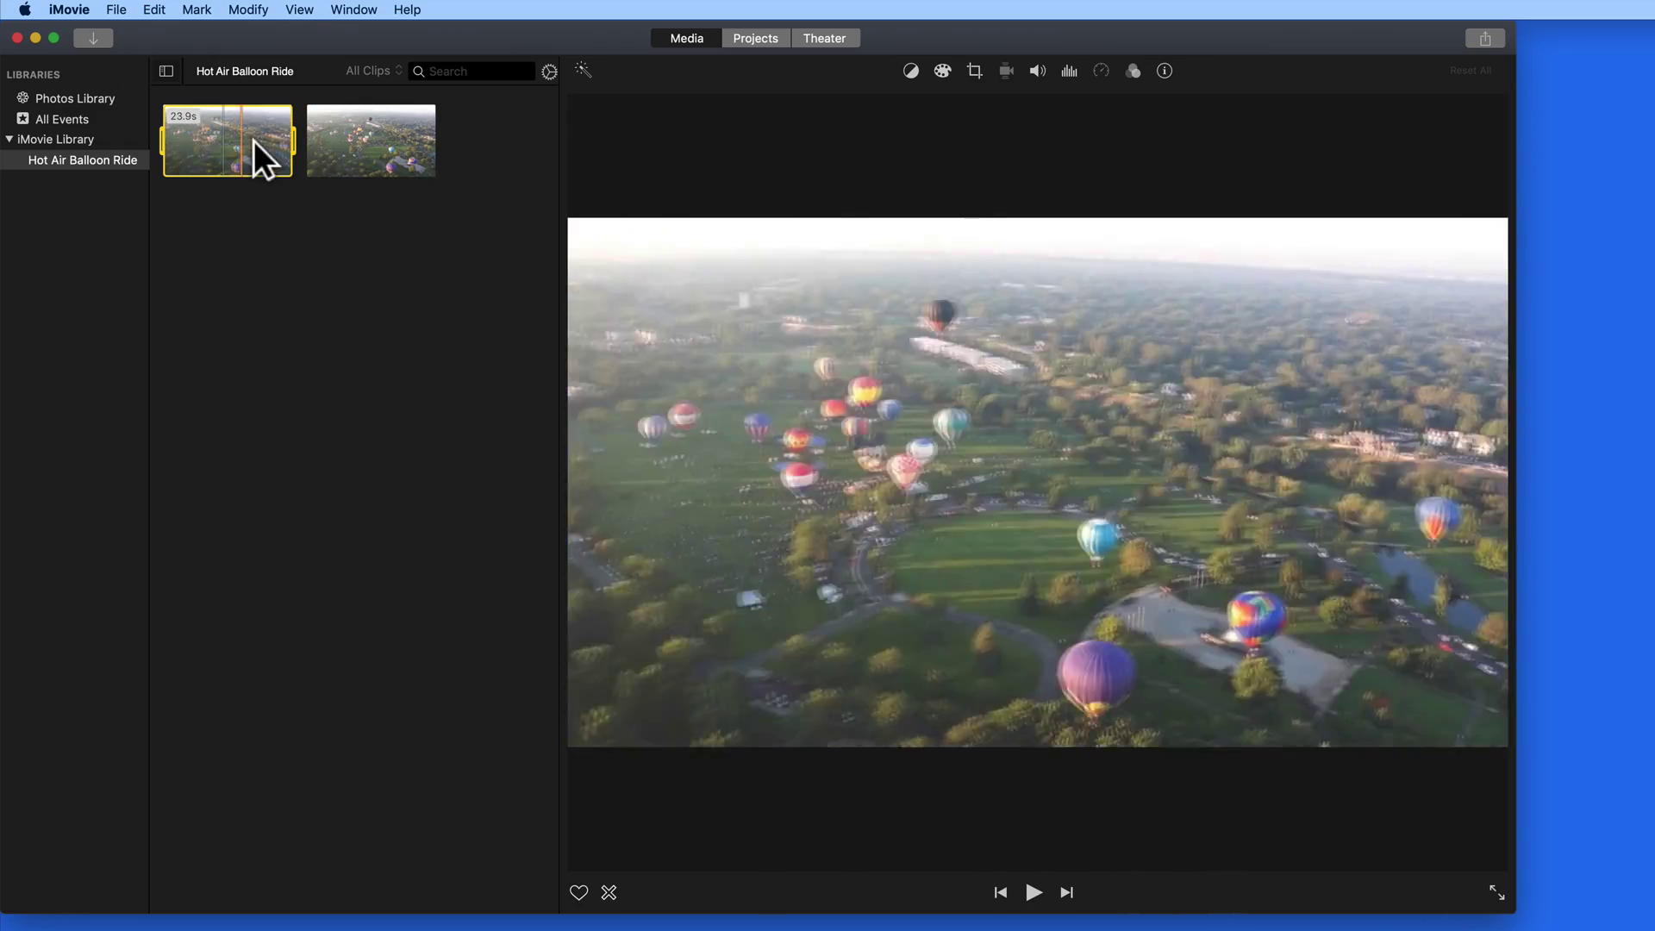
Step: Play and pause previews of the 23.9 s and 10.2 s balloon clips
{"action": "key", "text": "space"}
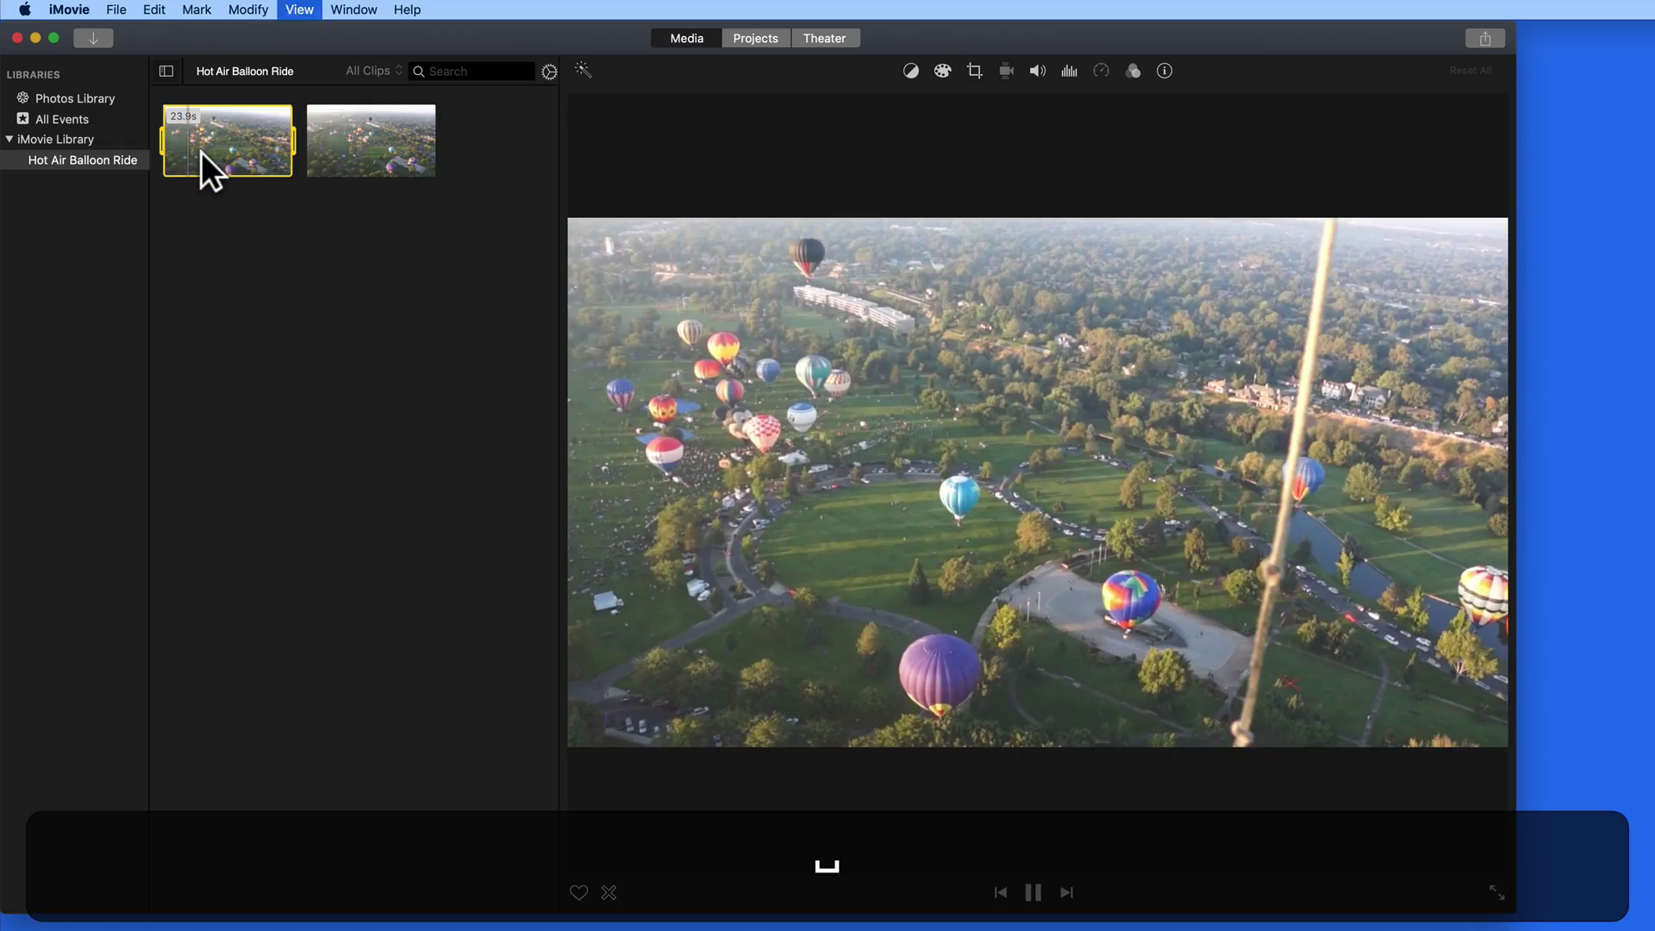
{"action": "key", "text": "space"}
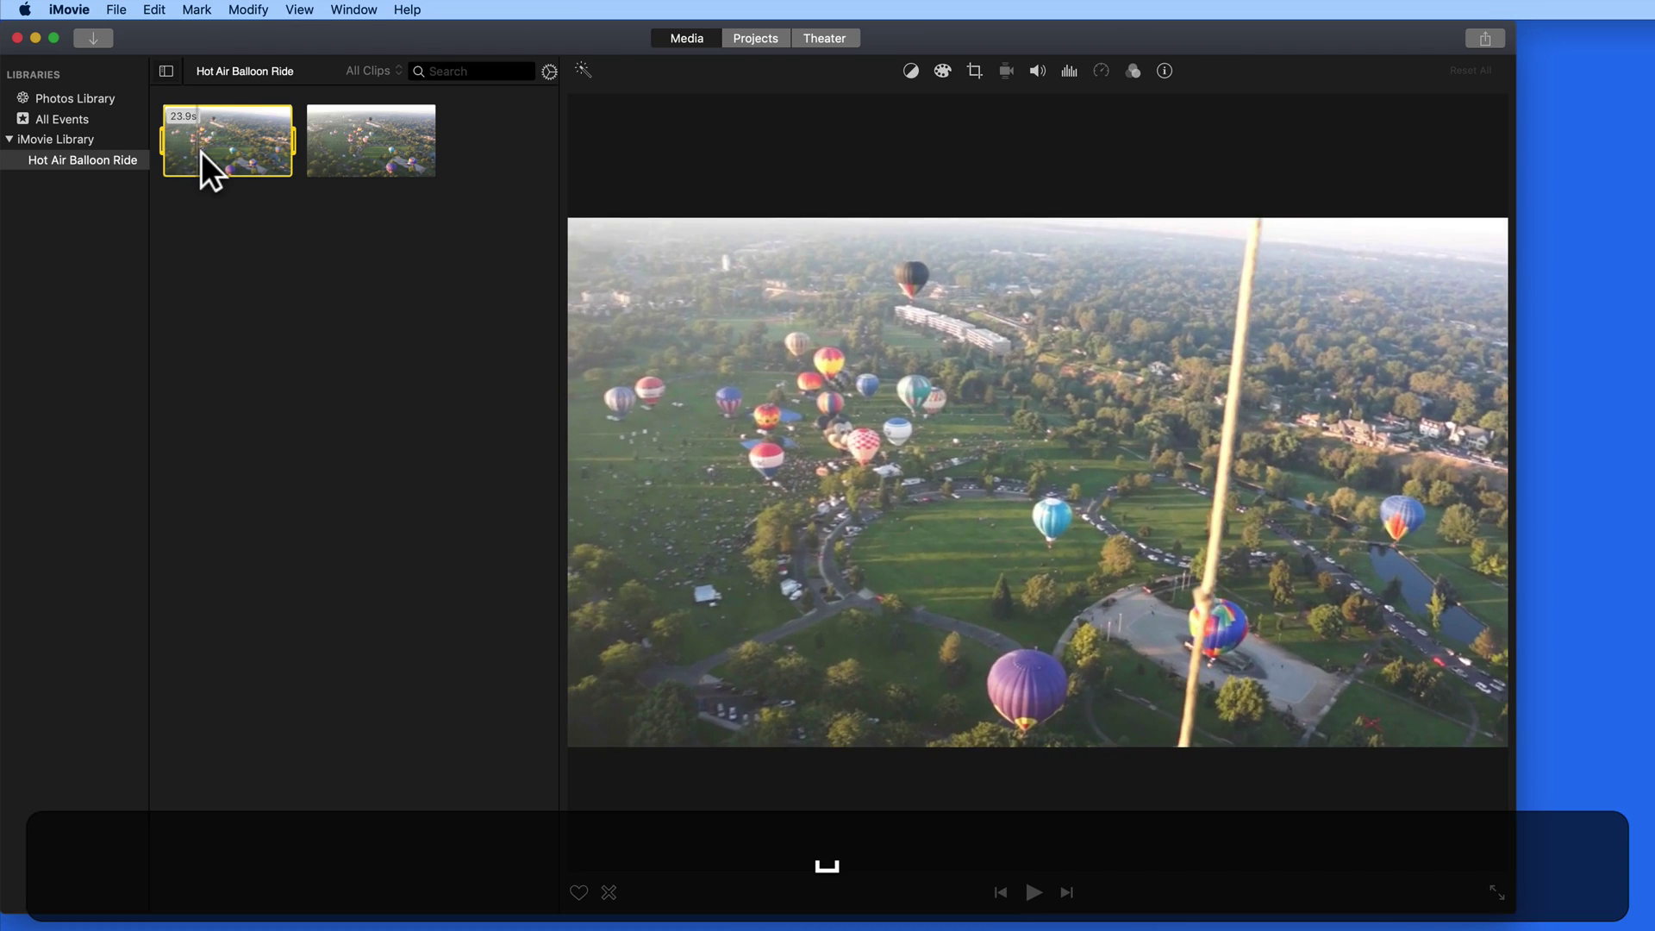
{"action": "key", "text": "space"}
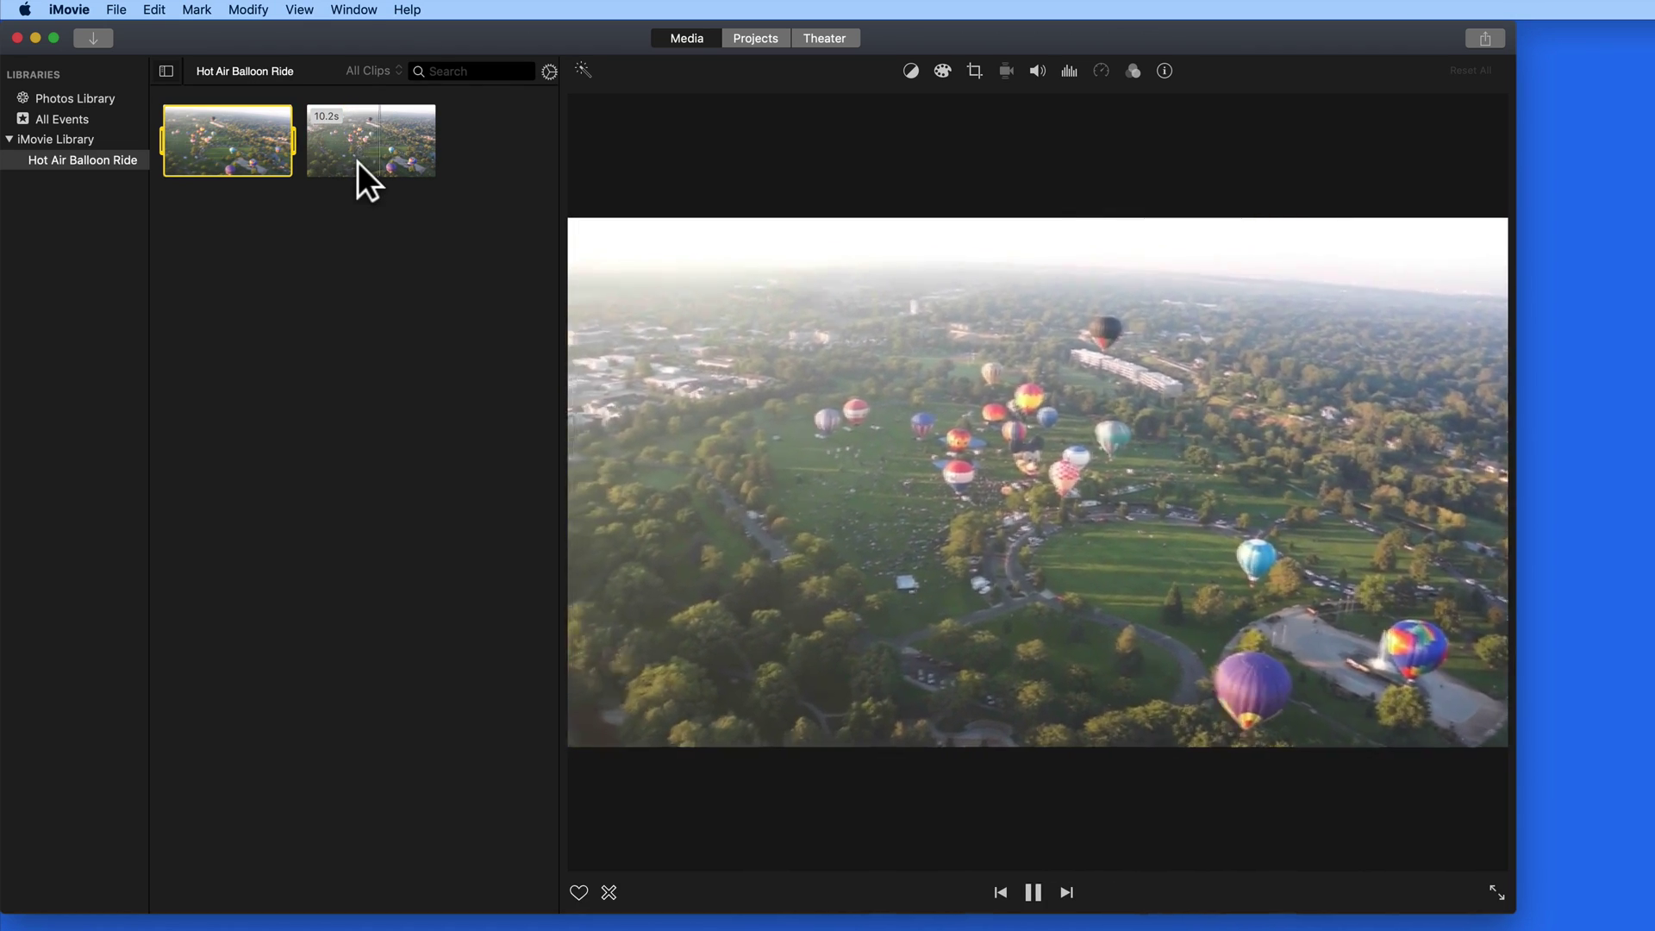
{"action": "key", "text": "space"}
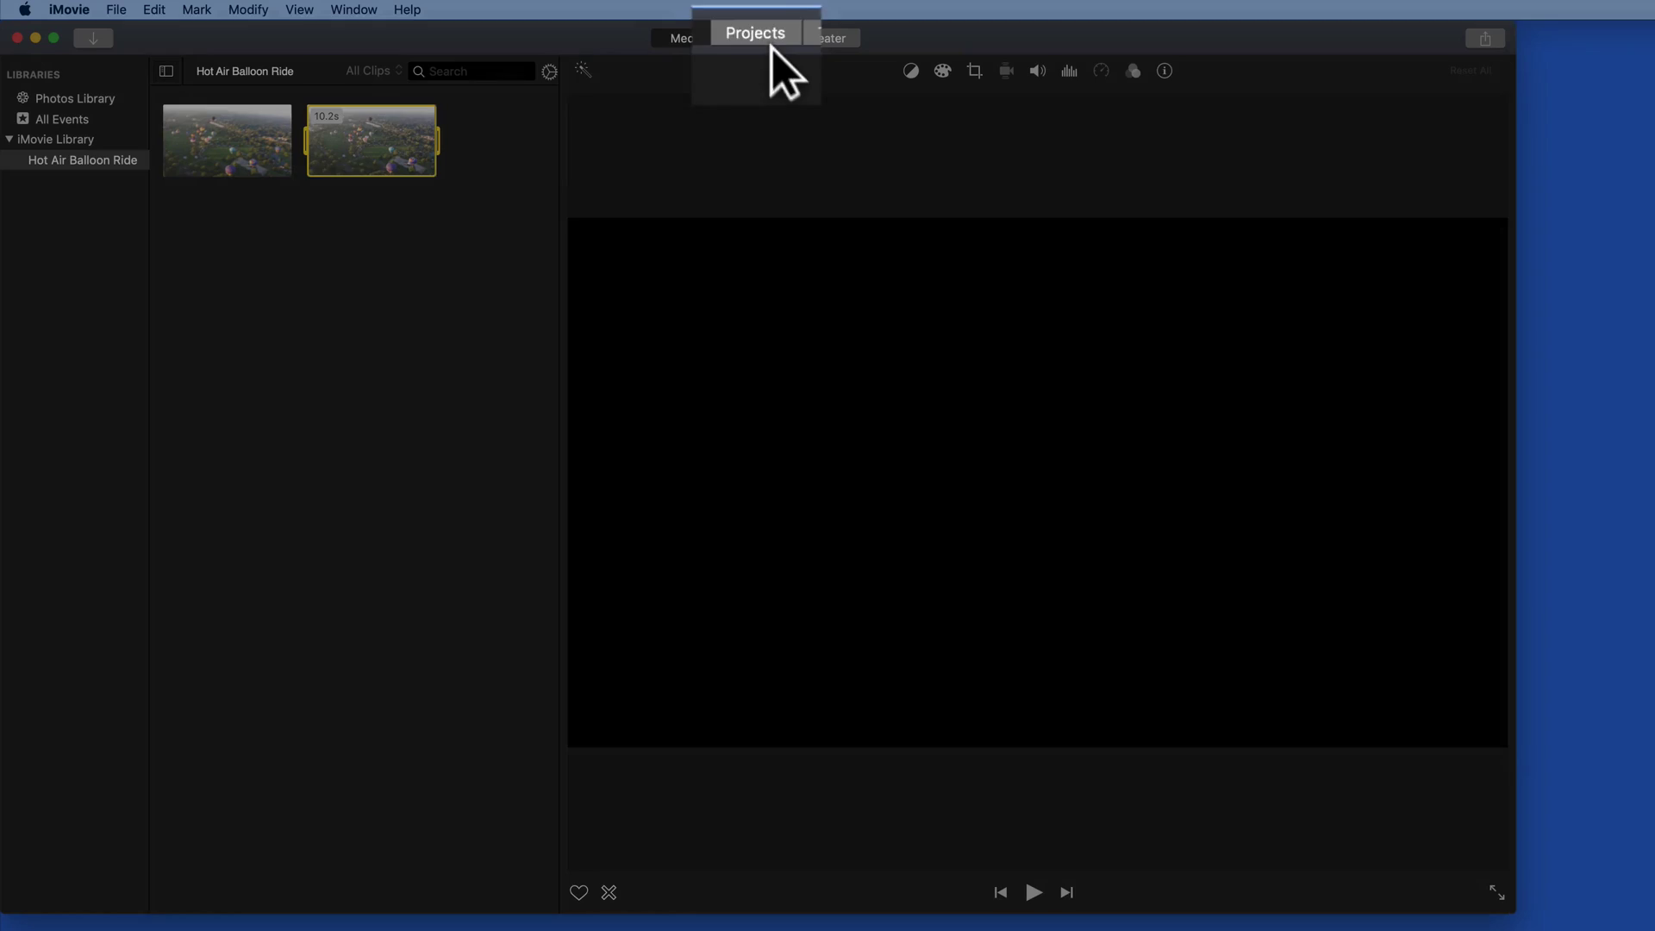
Step: Create a new Movie project, My Movie, from the Projects list
{"action": "left_click", "coordinate": [757, 38]}
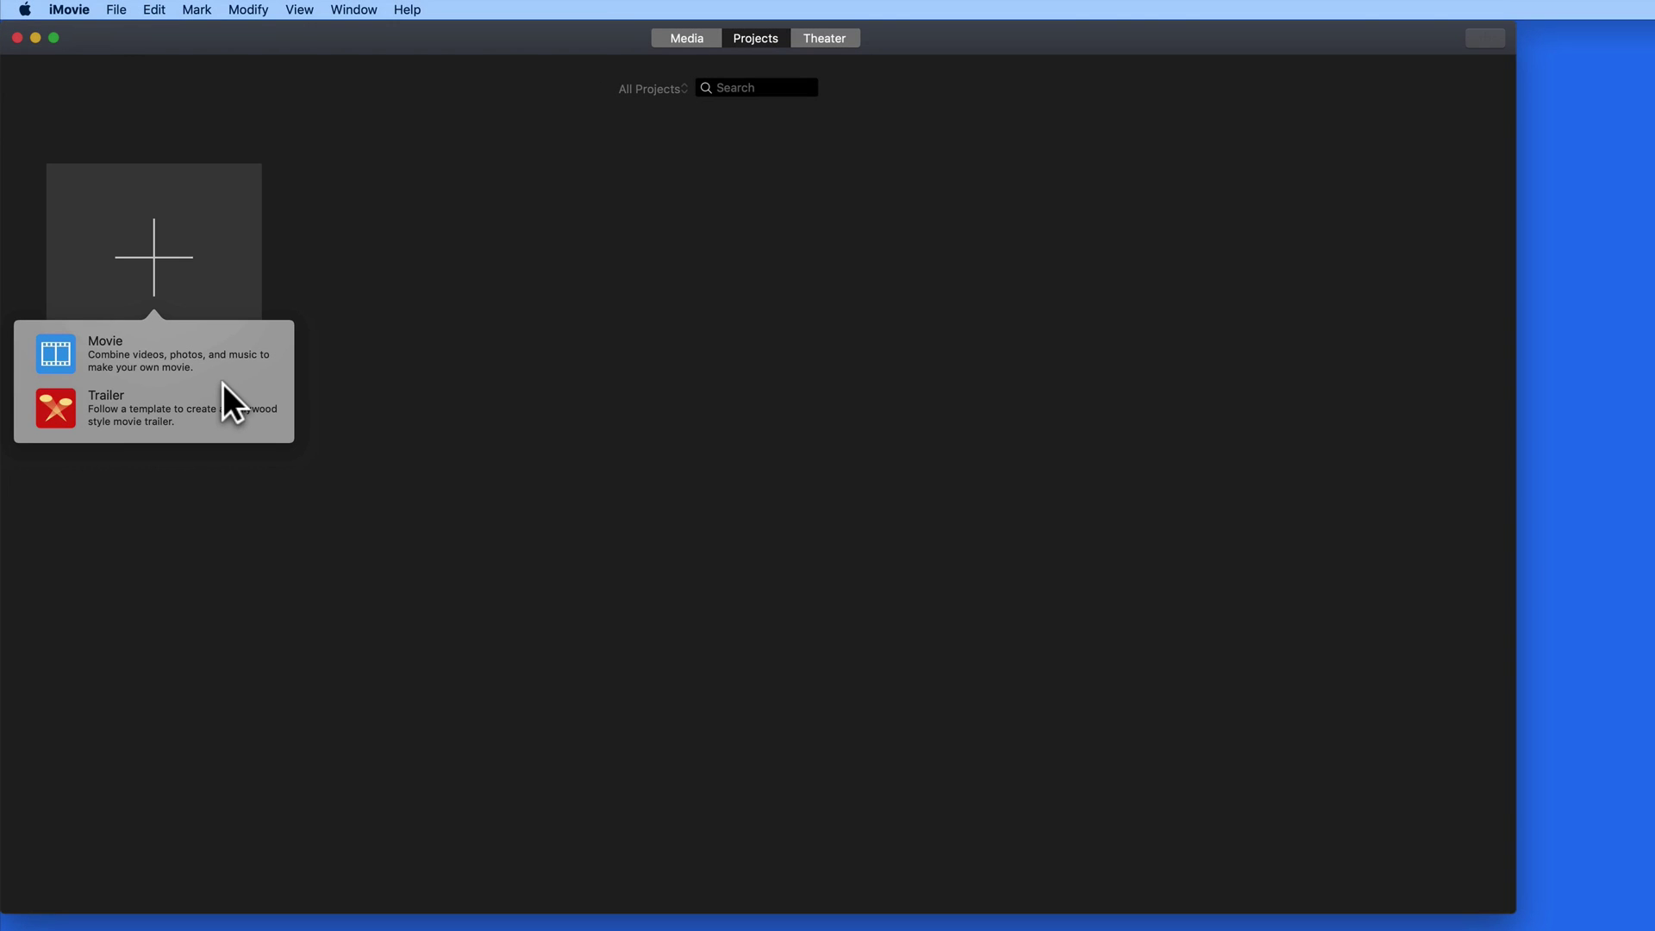
{"action": "left_click", "coordinate": [116, 362]}
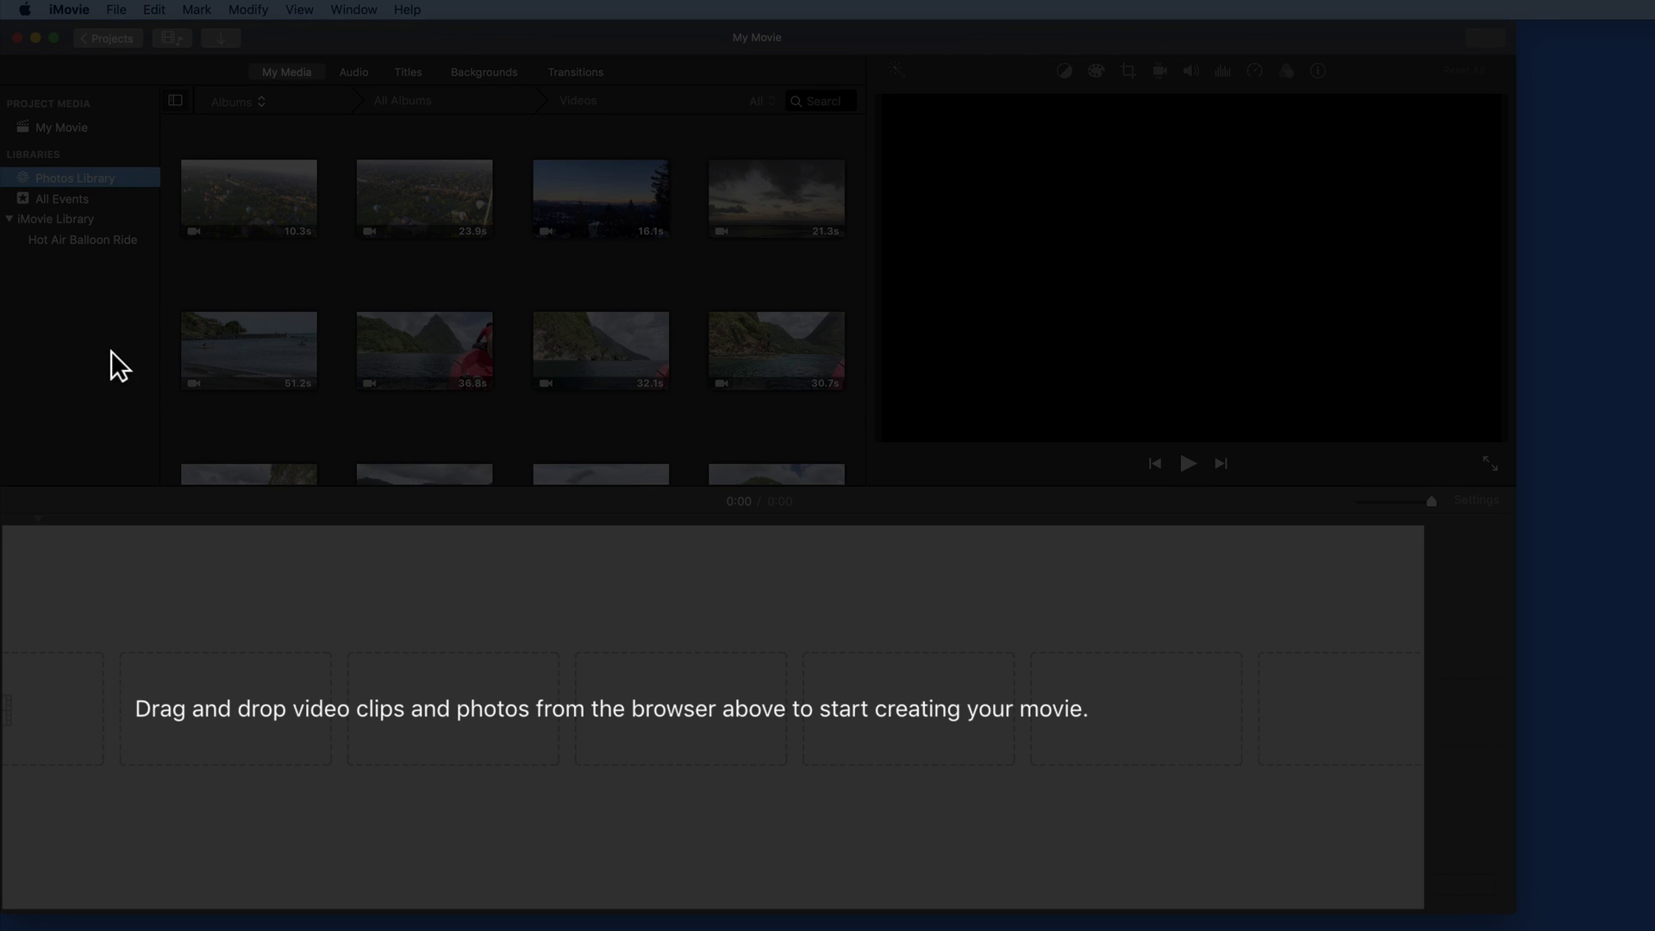
{"action": "left_click", "coordinate": [211, 561]}
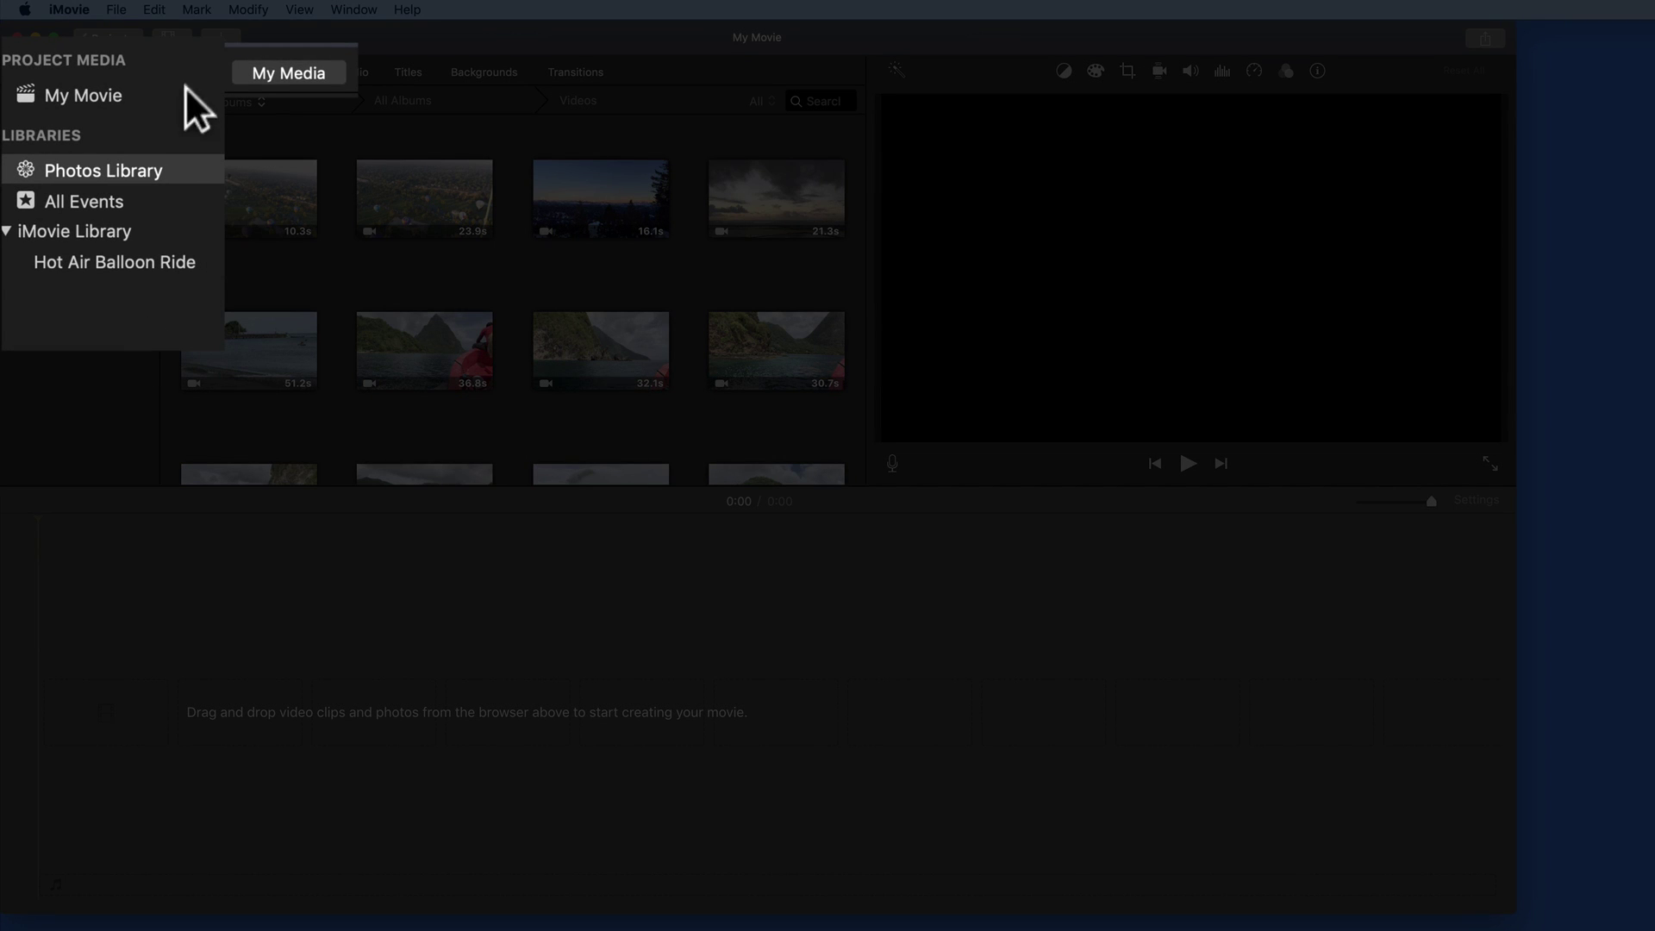
Step: Drag the first Hot Air Balloon Ride clip into the empty movie timeline
{"action": "left_click", "coordinate": [110, 212]}
{"action": "left_click", "coordinate": [67, 241]}
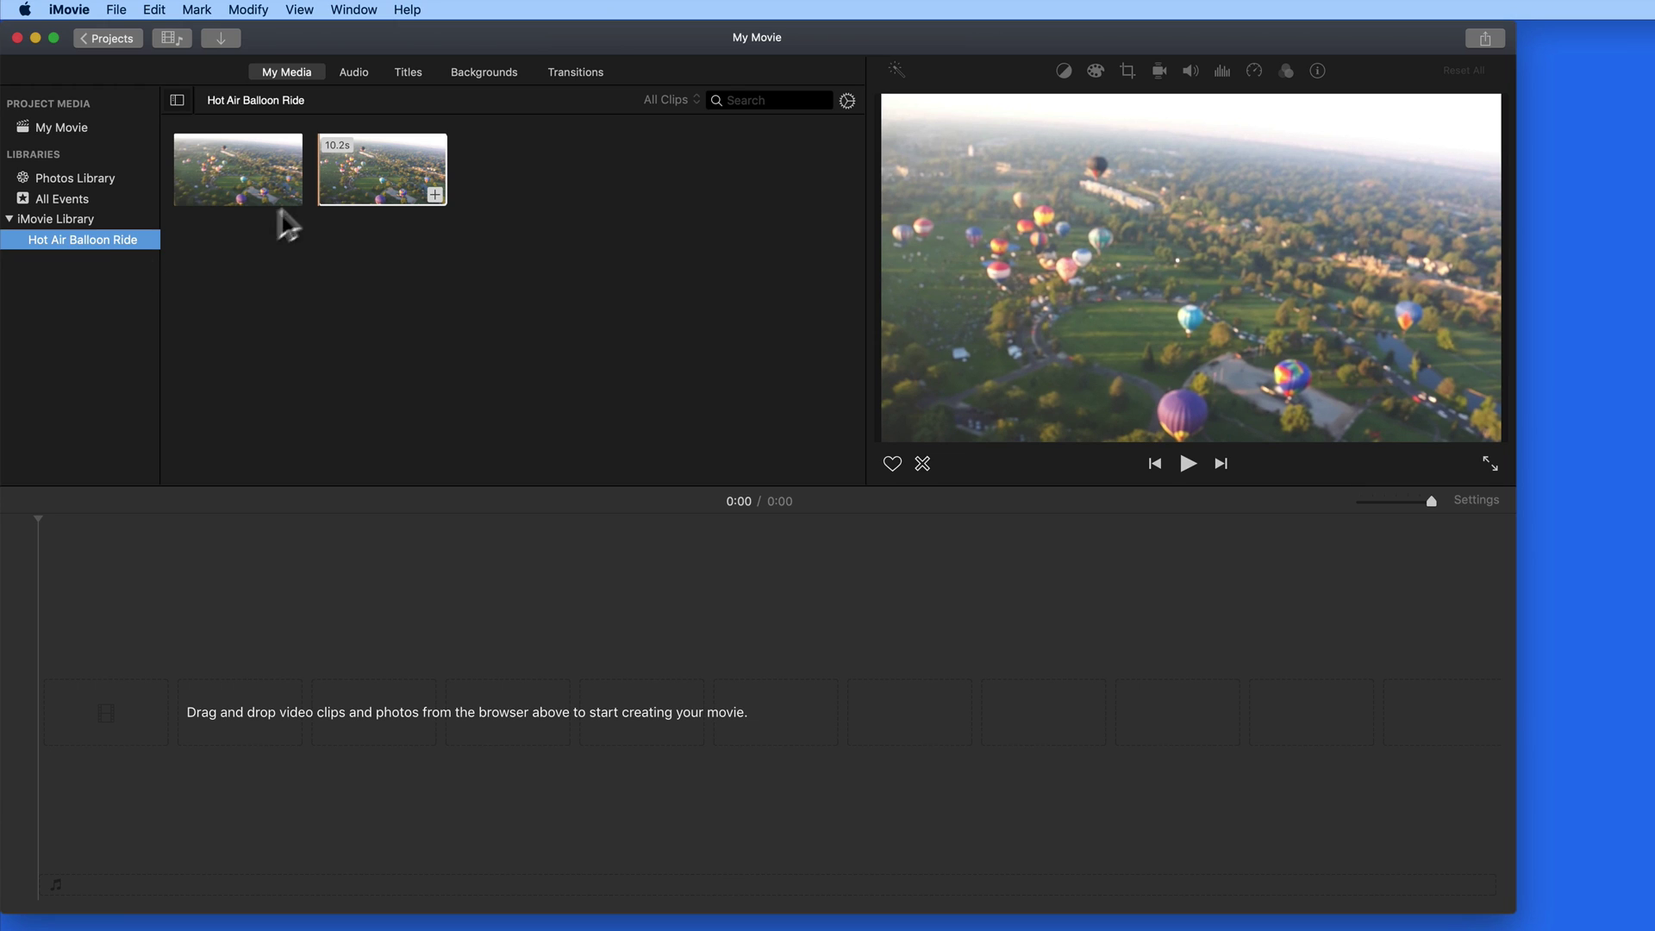
{"action": "left_click", "coordinate": [254, 193]}
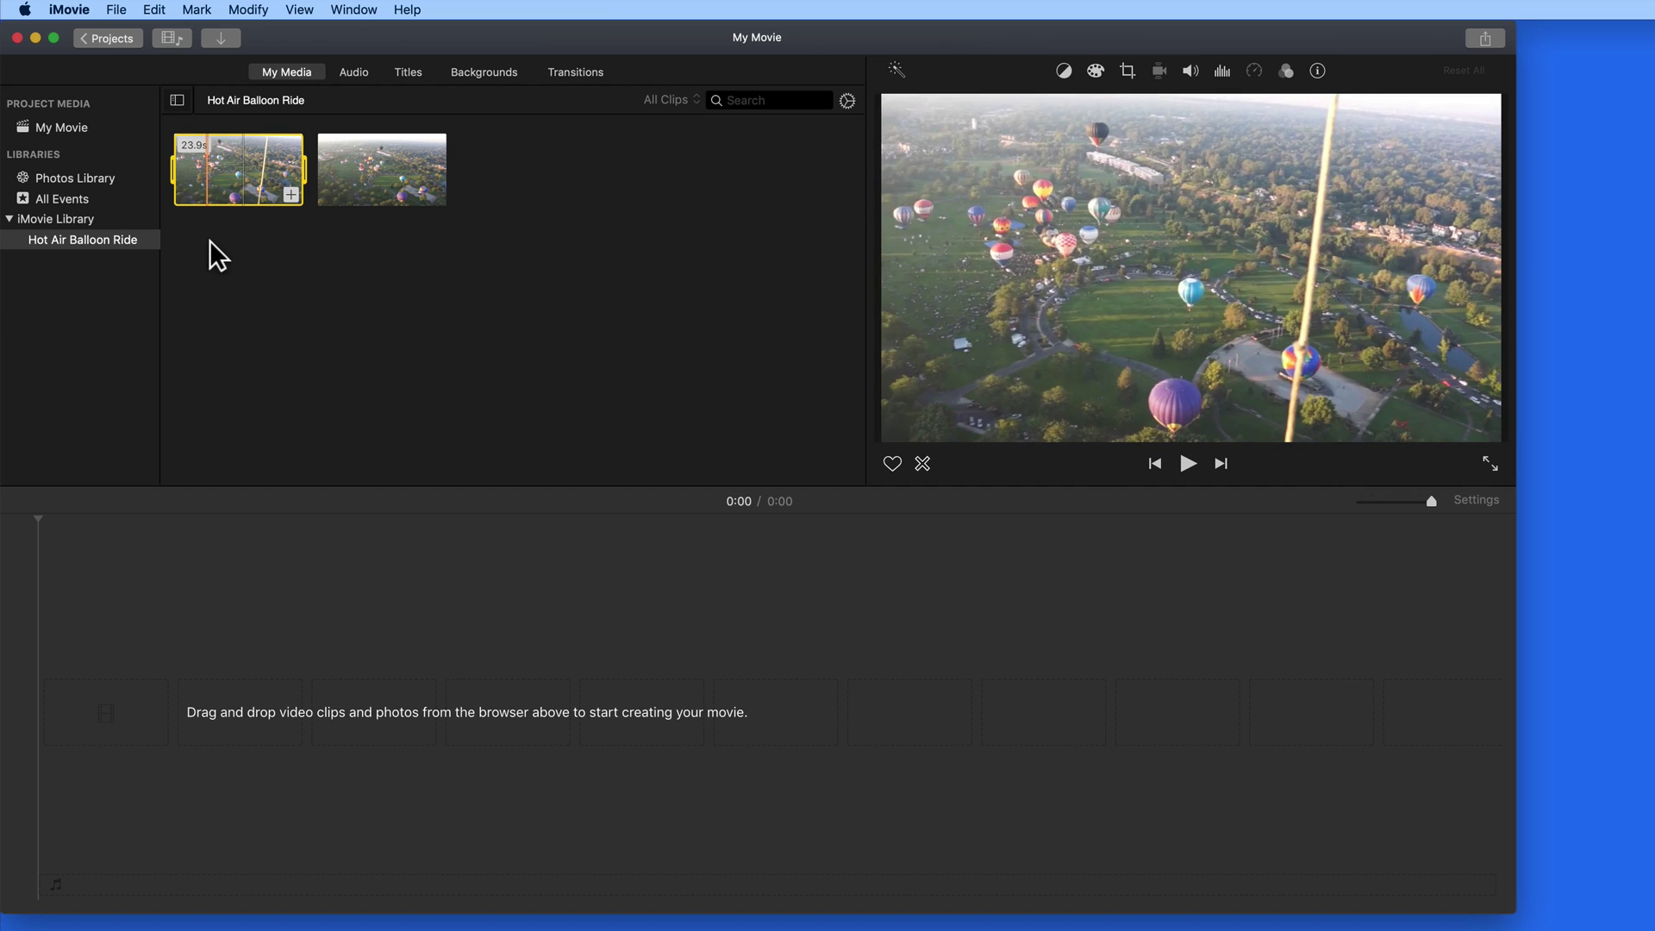
{"action": "left_click_drag", "start_coordinate": [257, 205], "coordinate": [149, 721]}
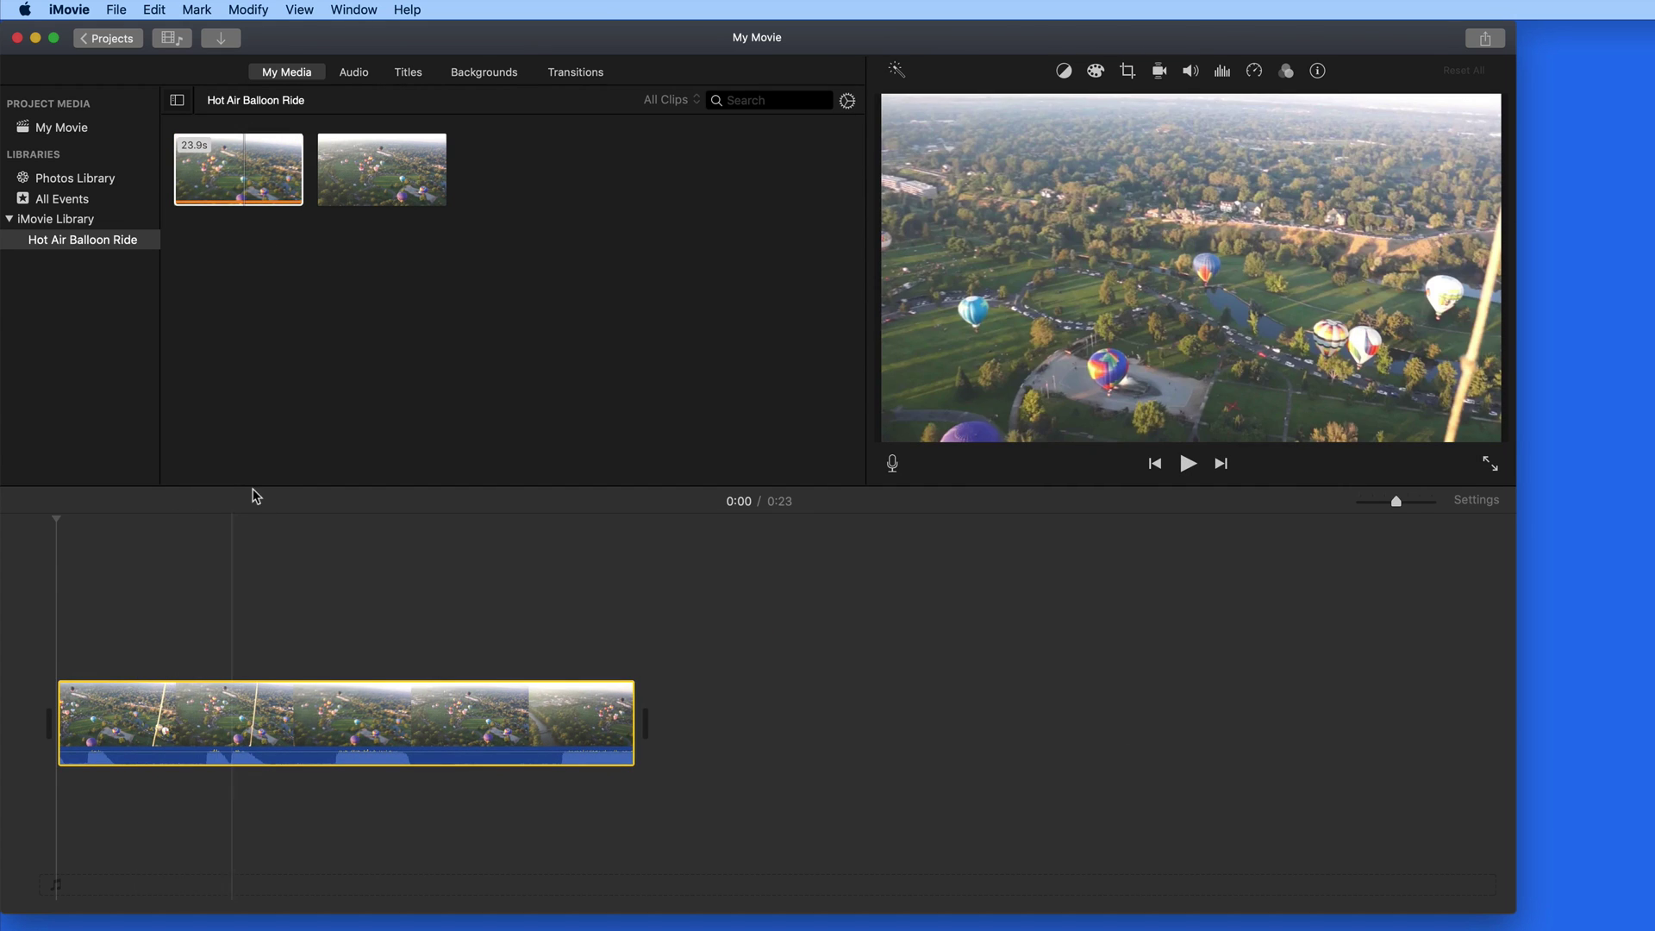
Step: Append the second balloon clip after the first, making the movie 0:34
{"action": "left_click", "coordinate": [360, 177]}
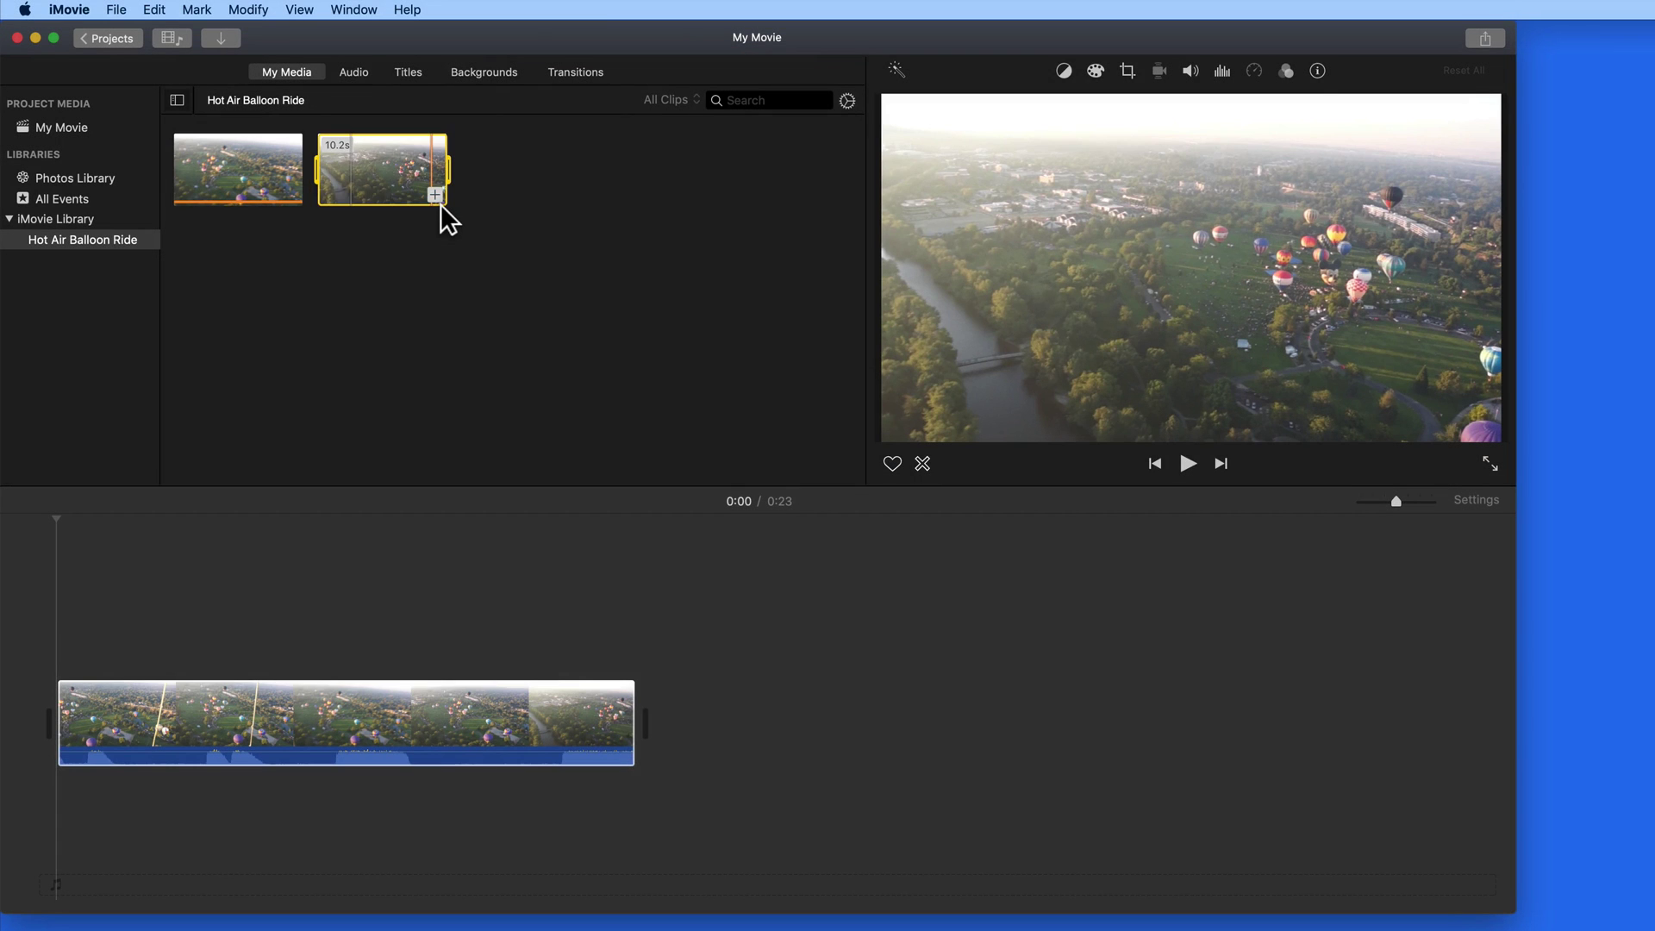
{"action": "left_click", "coordinate": [435, 196]}
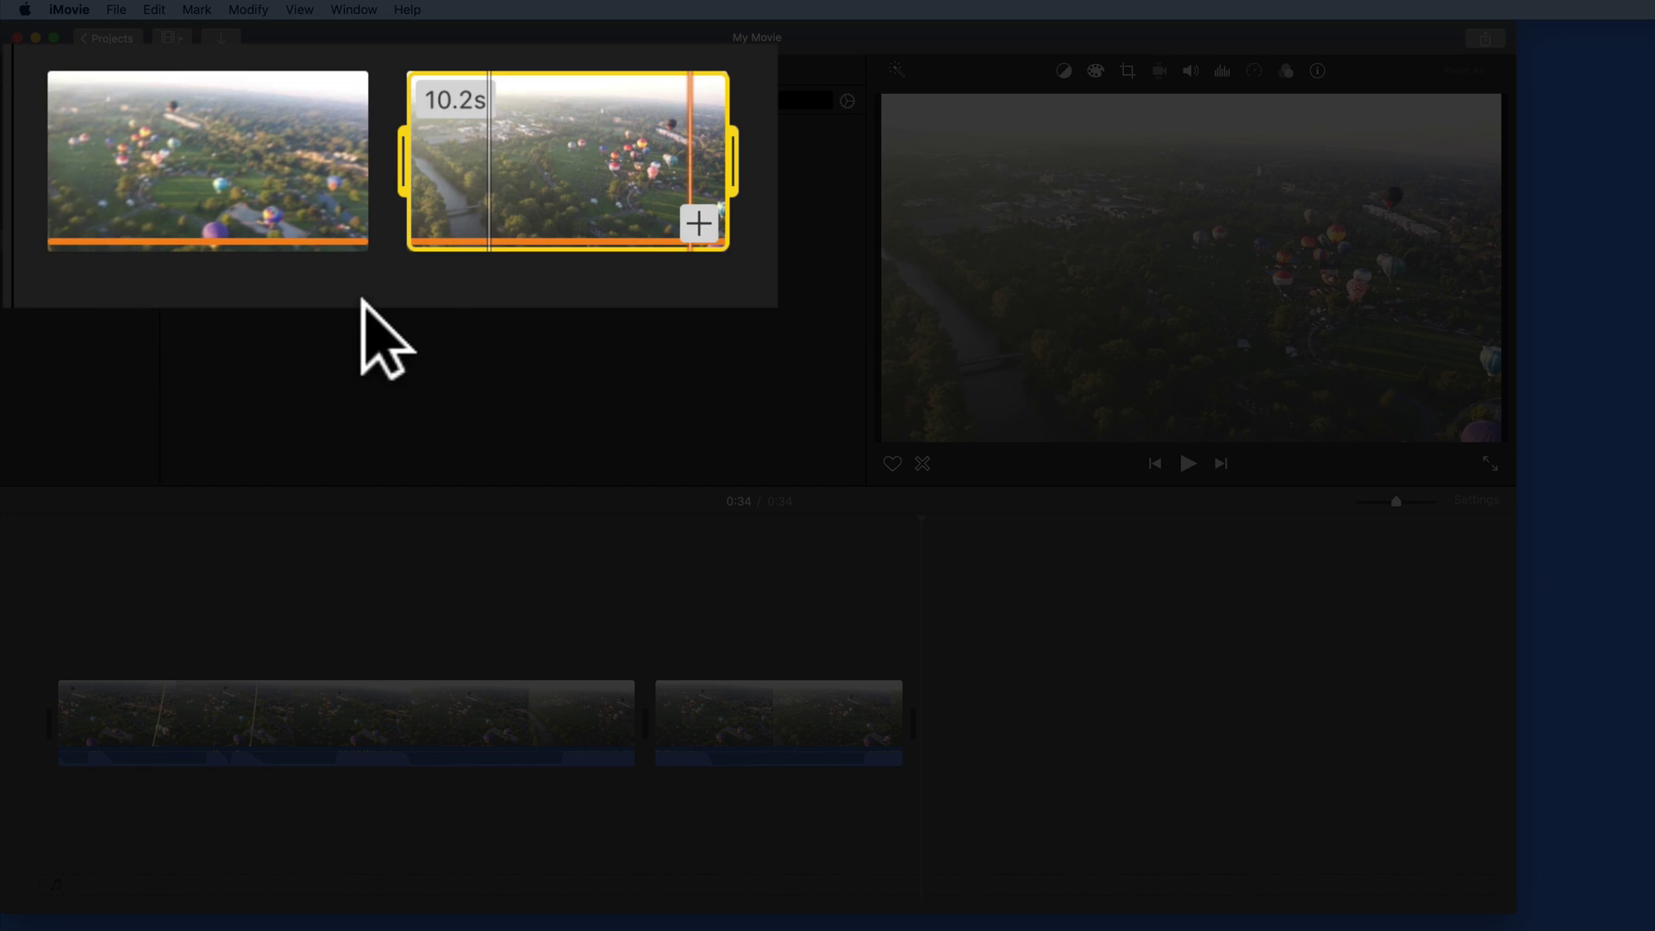
{"action": "left_click", "coordinate": [519, 293]}
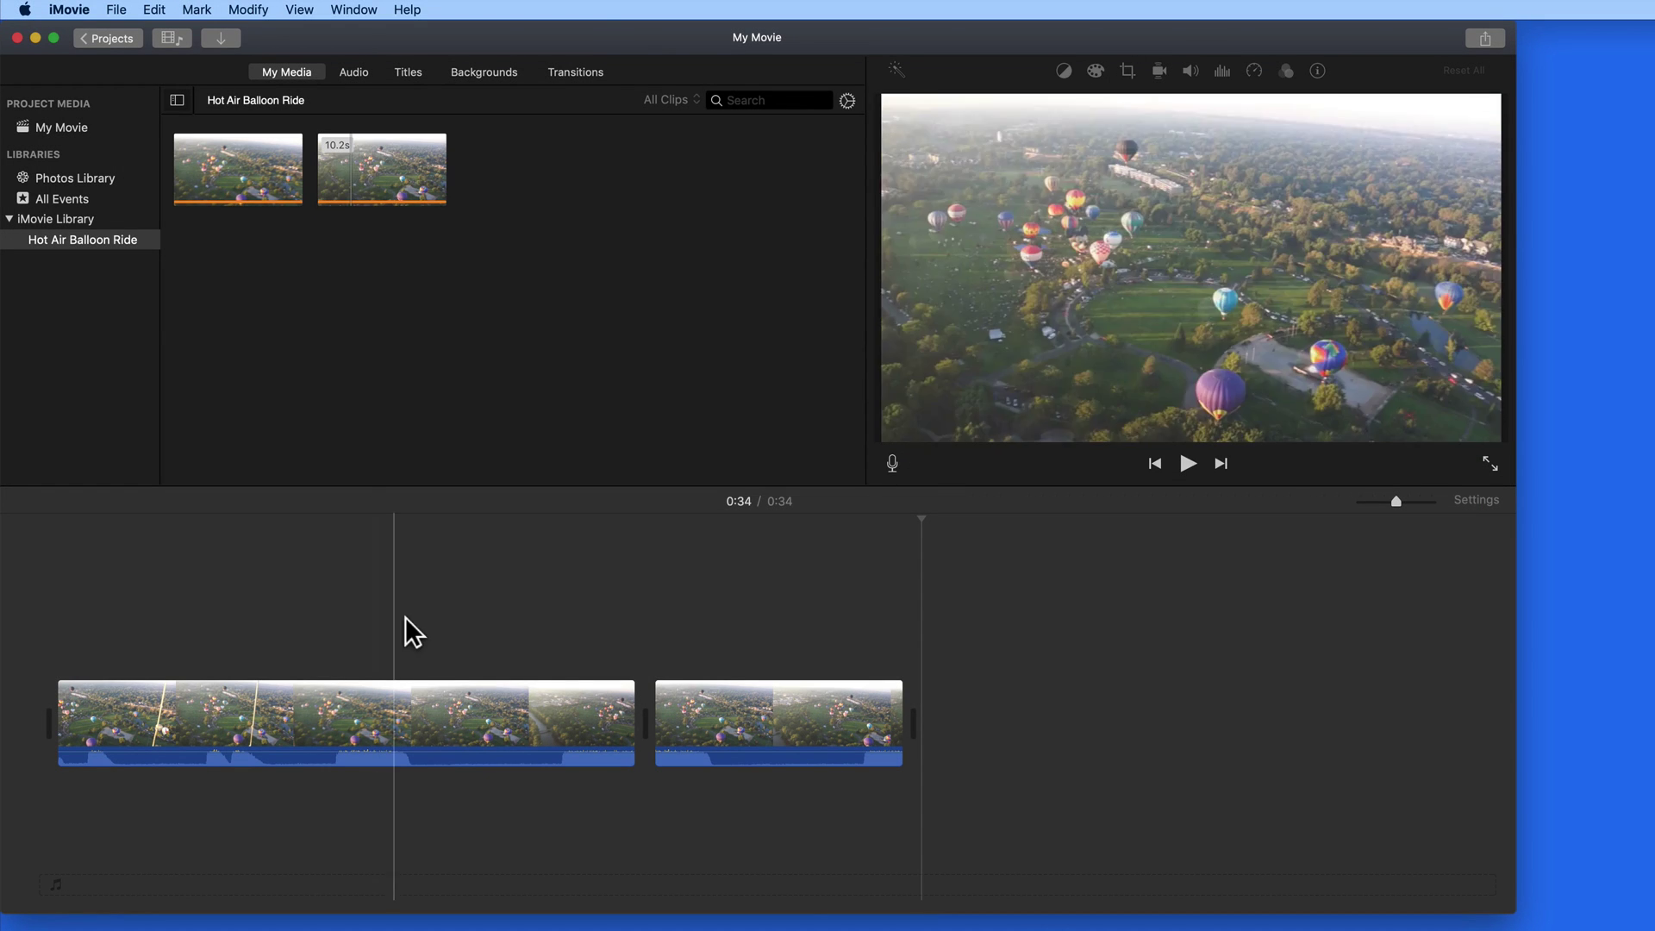
Step: Trim the first clip's end down to 17.4 s, bringing the movie to 0:27
{"action": "left_click", "coordinate": [553, 716]}
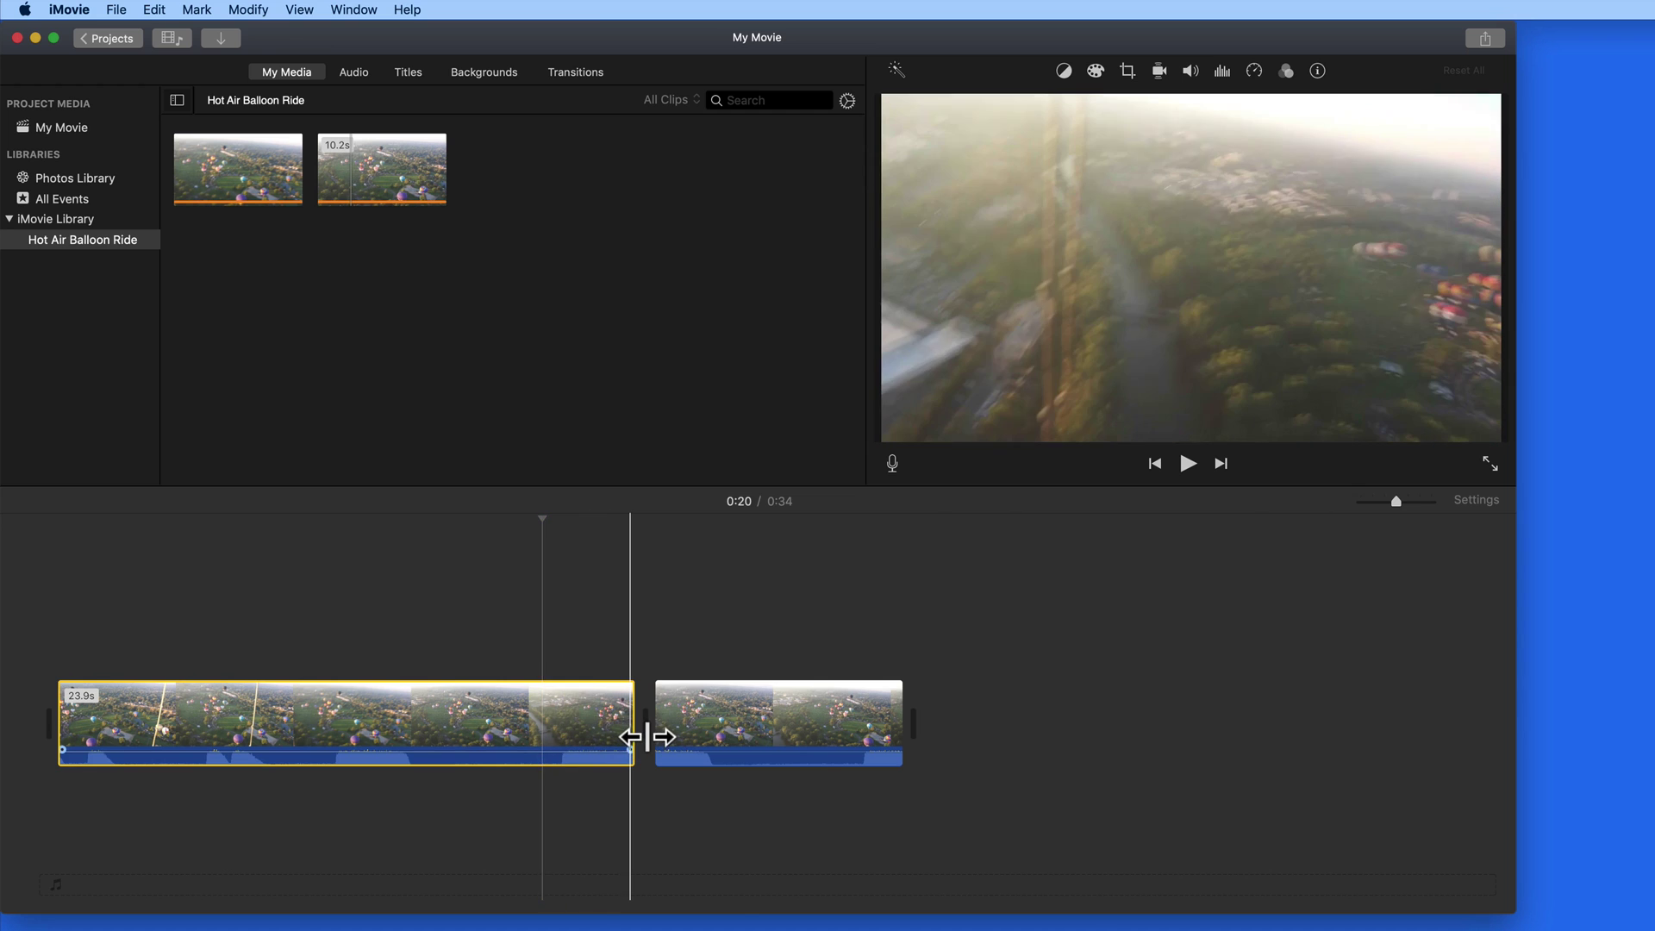
{"action": "left_click_drag", "start_coordinate": [638, 737], "coordinate": [472, 751]}
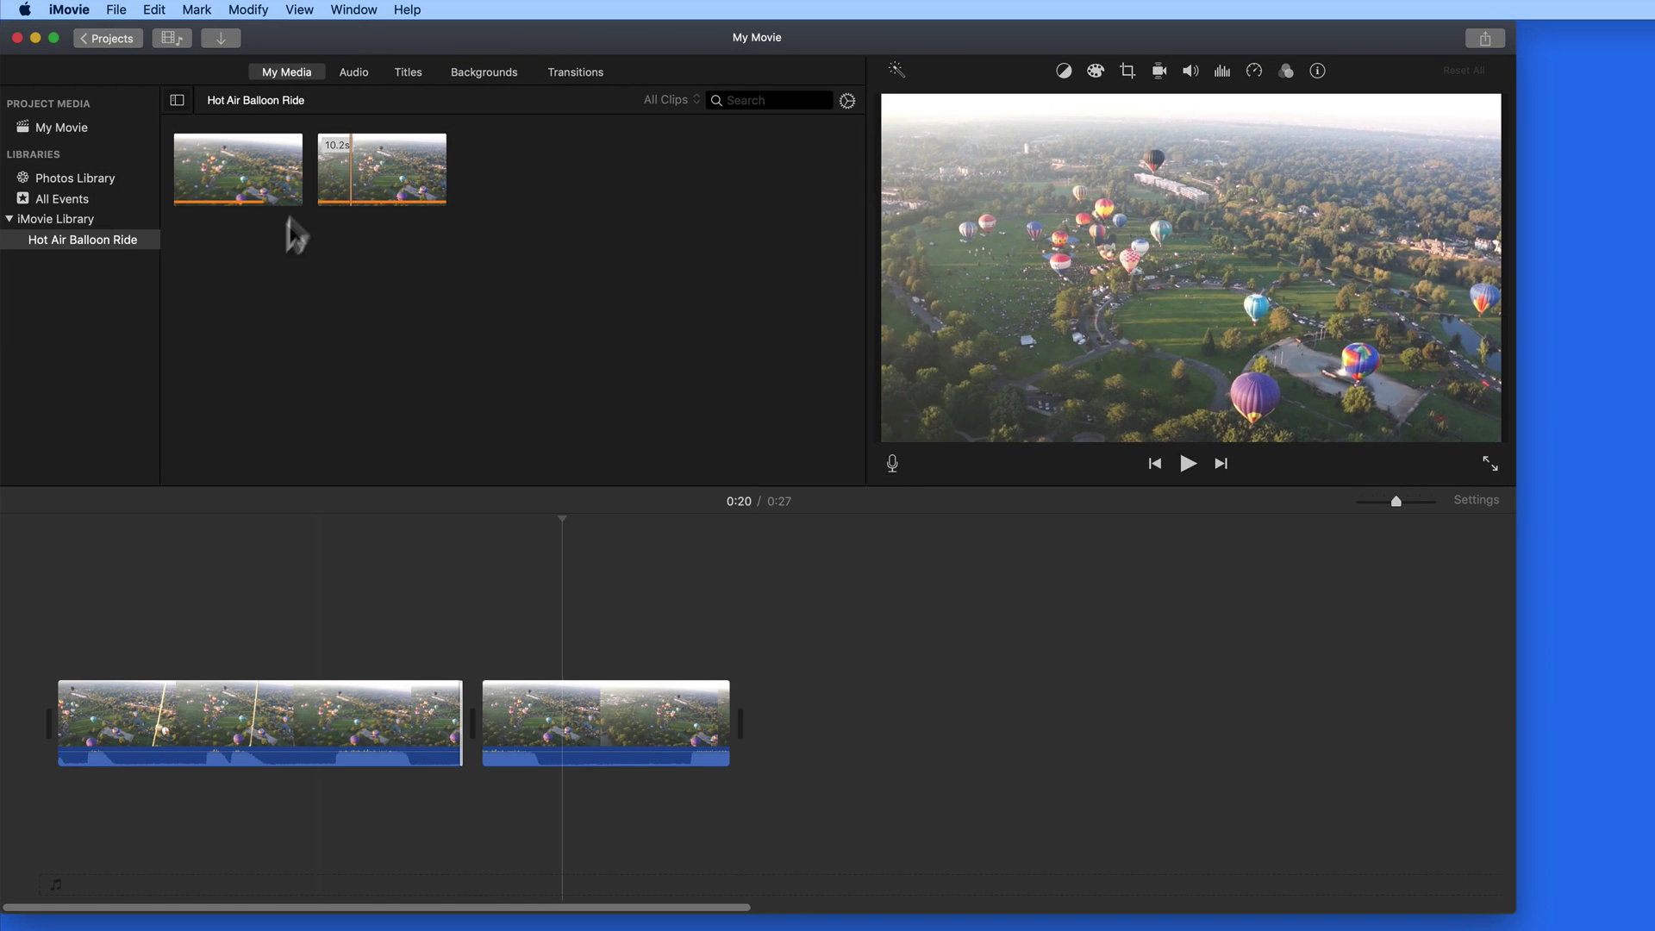
Step: Place a Swap transition between the two balloon clips
{"action": "left_click", "coordinate": [366, 80]}
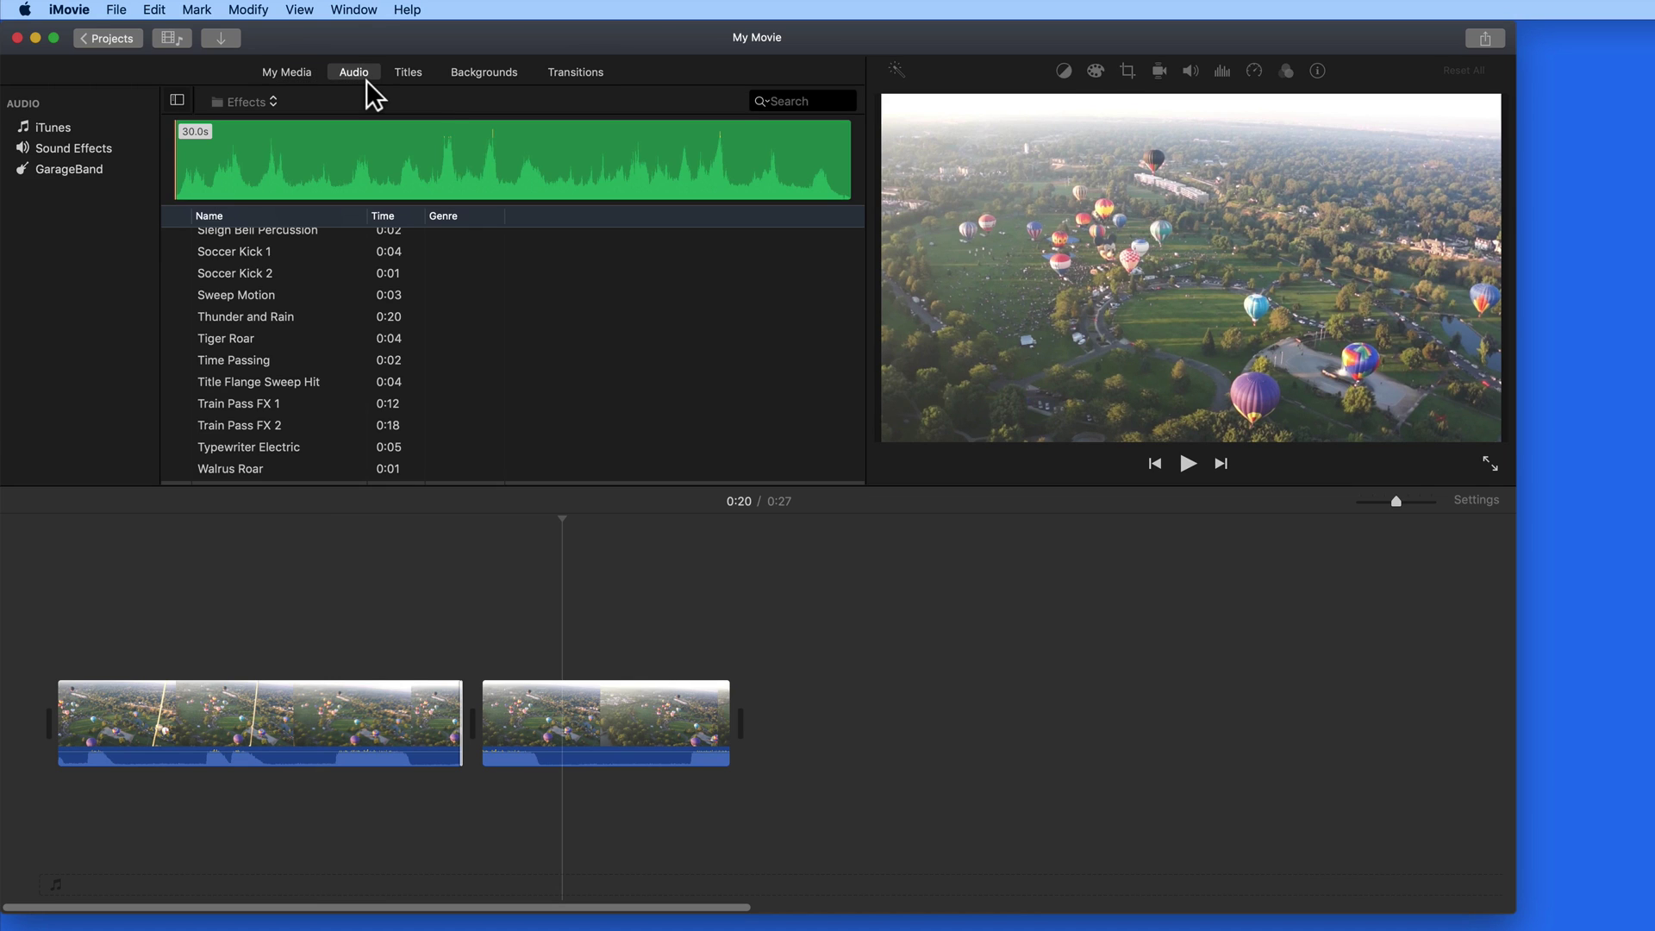
{"action": "left_click", "coordinate": [424, 80]}
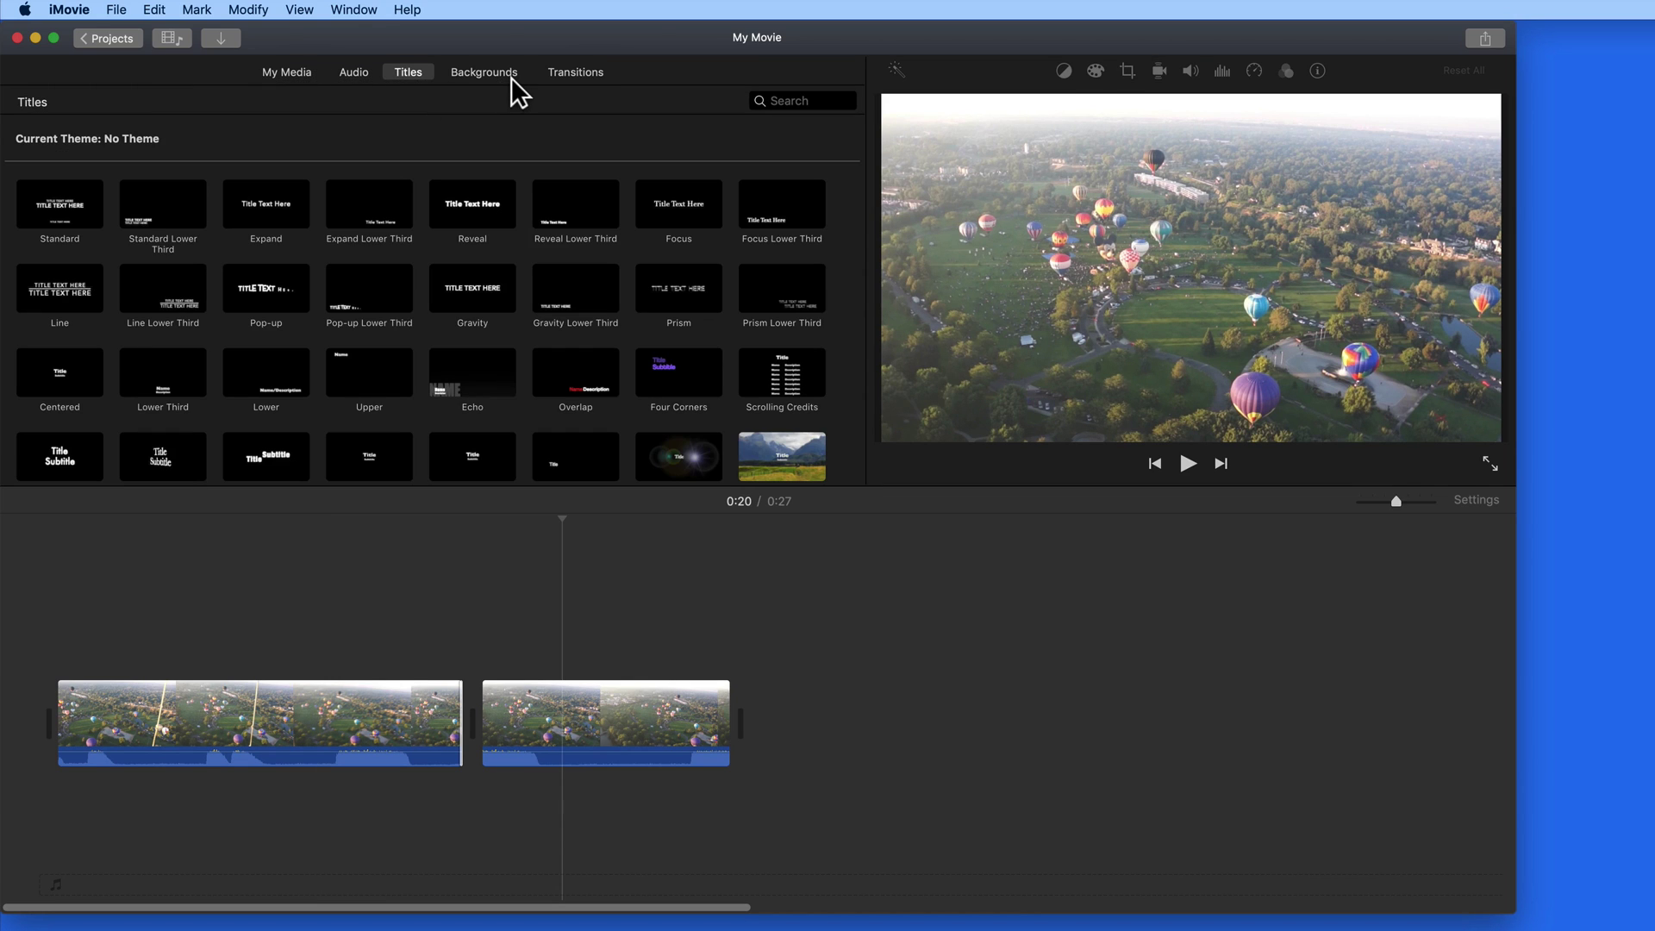
{"action": "left_click", "coordinate": [510, 76]}
{"action": "left_click", "coordinate": [607, 80]}
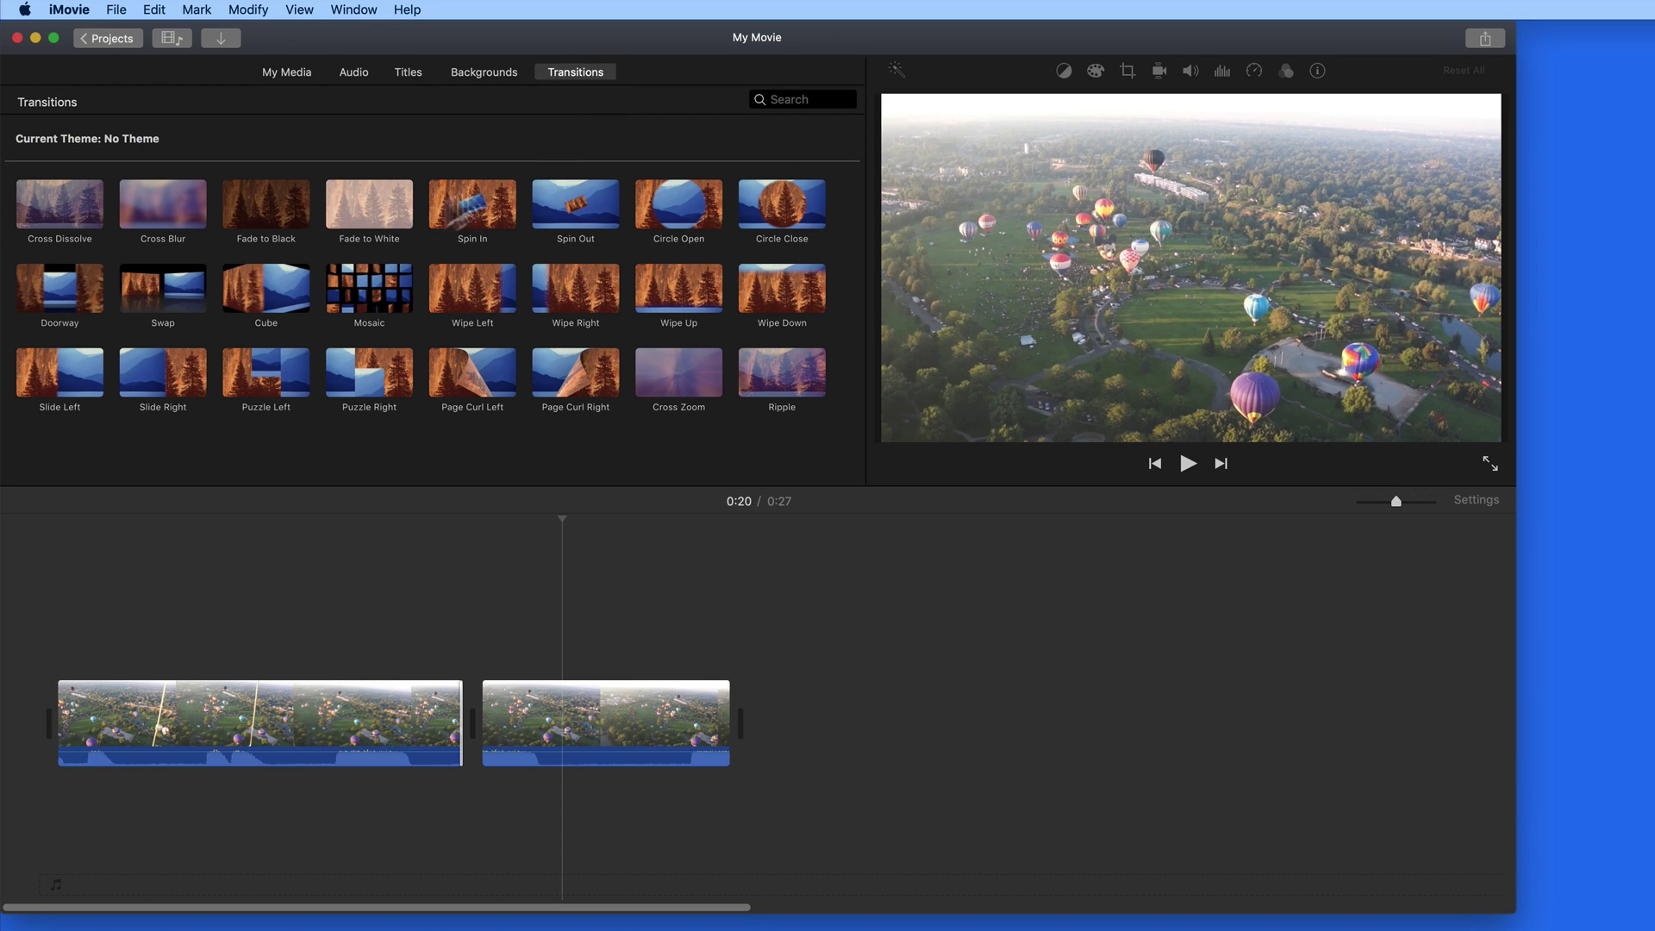
{"action": "left_click_drag", "start_coordinate": [164, 302], "coordinate": [454, 722]}
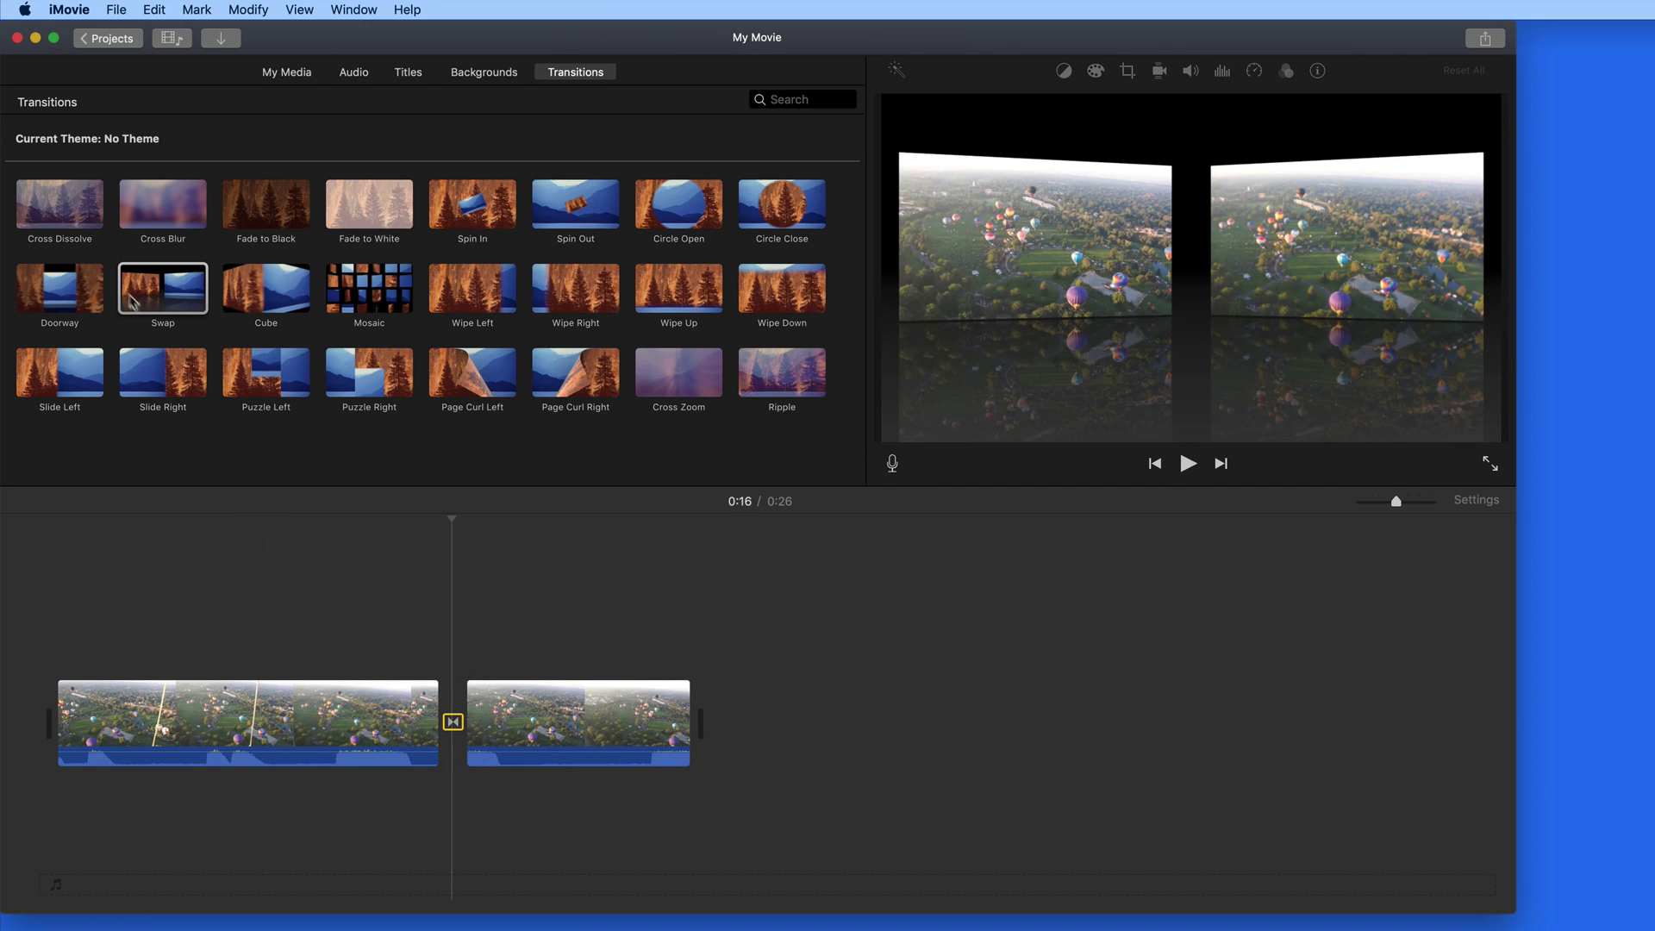
Step: Add Fade to Black at the end and Cross Dissolve at the start, then preview
{"action": "left_click", "coordinate": [275, 225]}
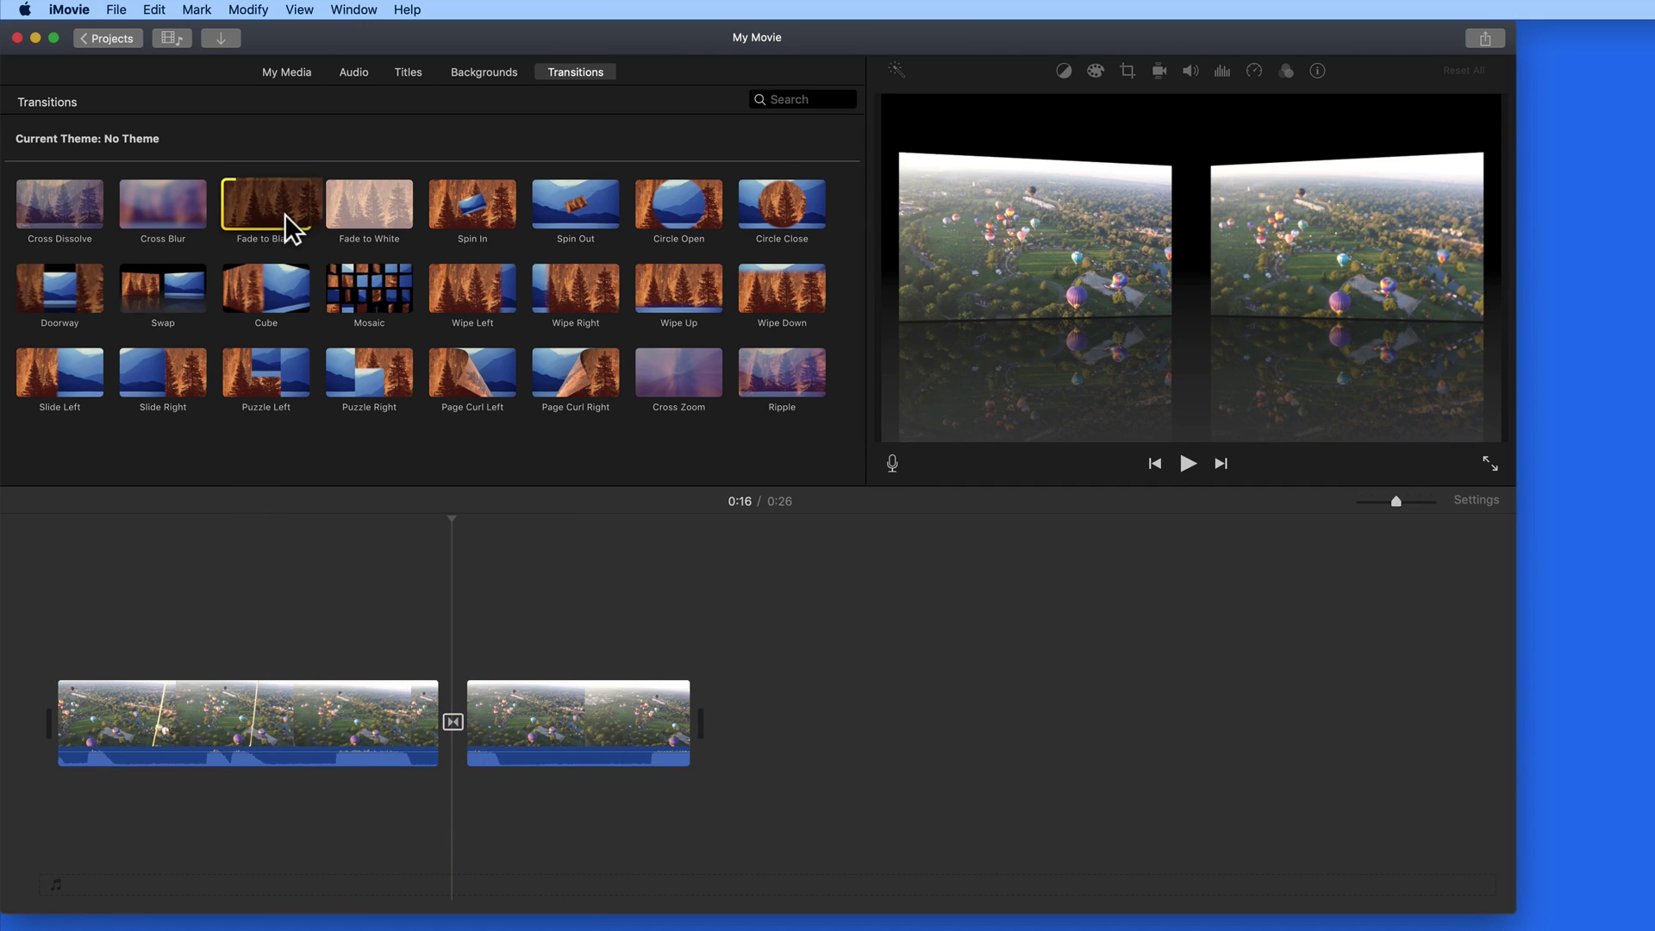
{"action": "left_click_drag", "start_coordinate": [290, 228], "coordinate": [677, 722]}
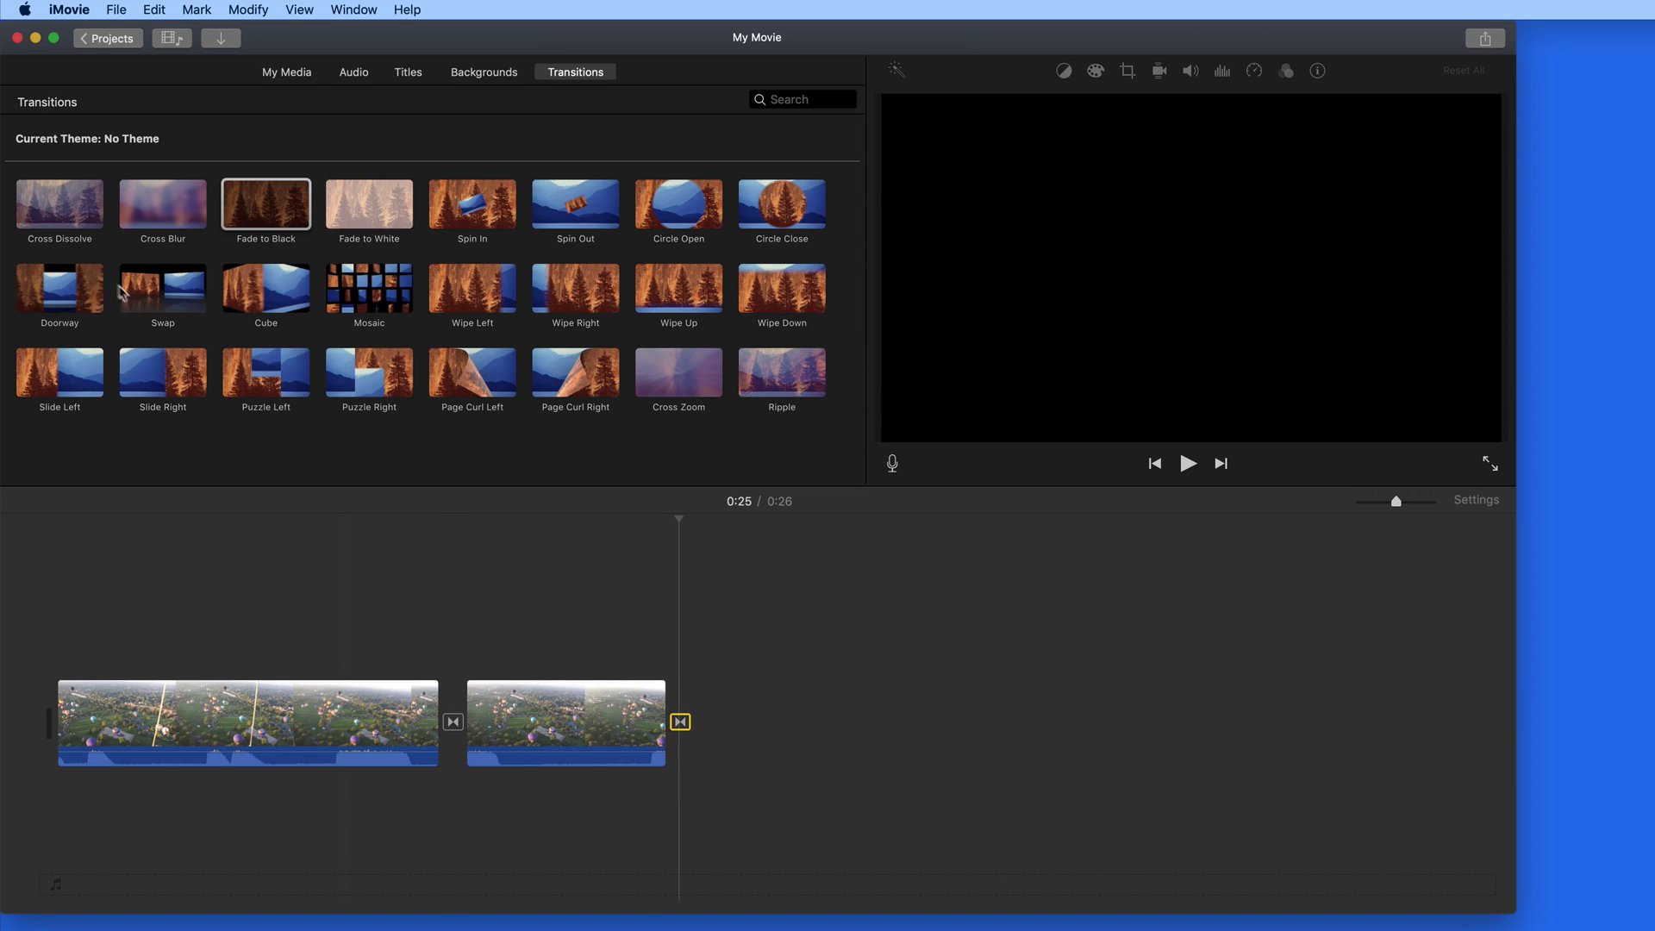
{"action": "left_click_drag", "start_coordinate": [76, 215], "coordinate": [60, 702]}
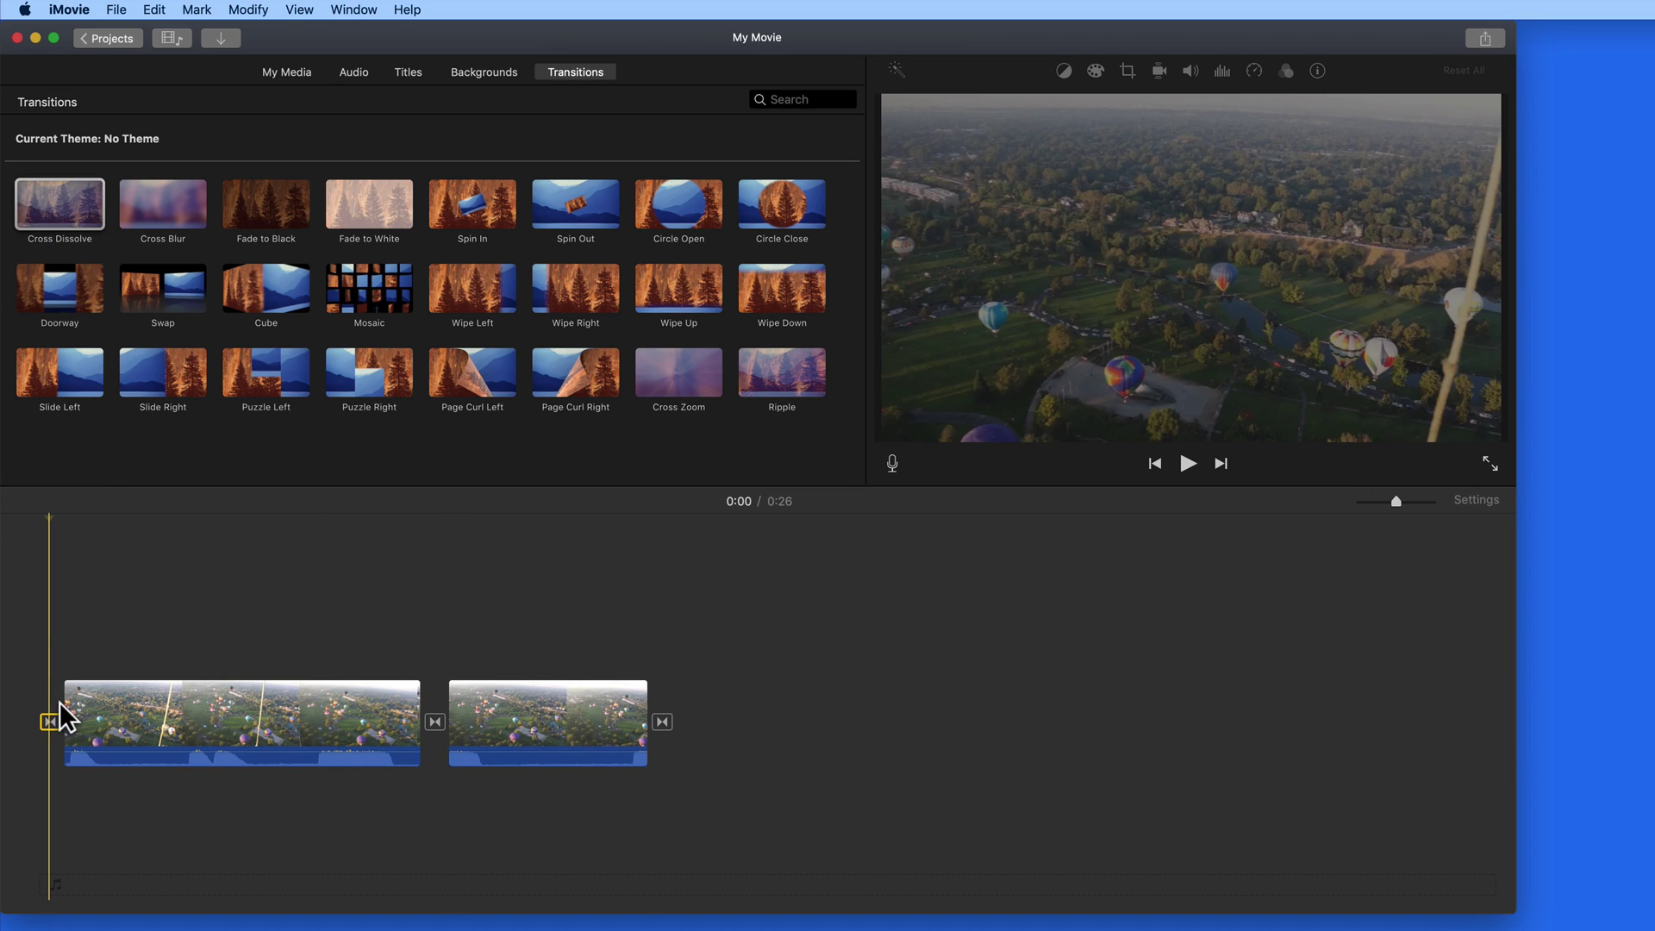
{"action": "key", "text": "space"}
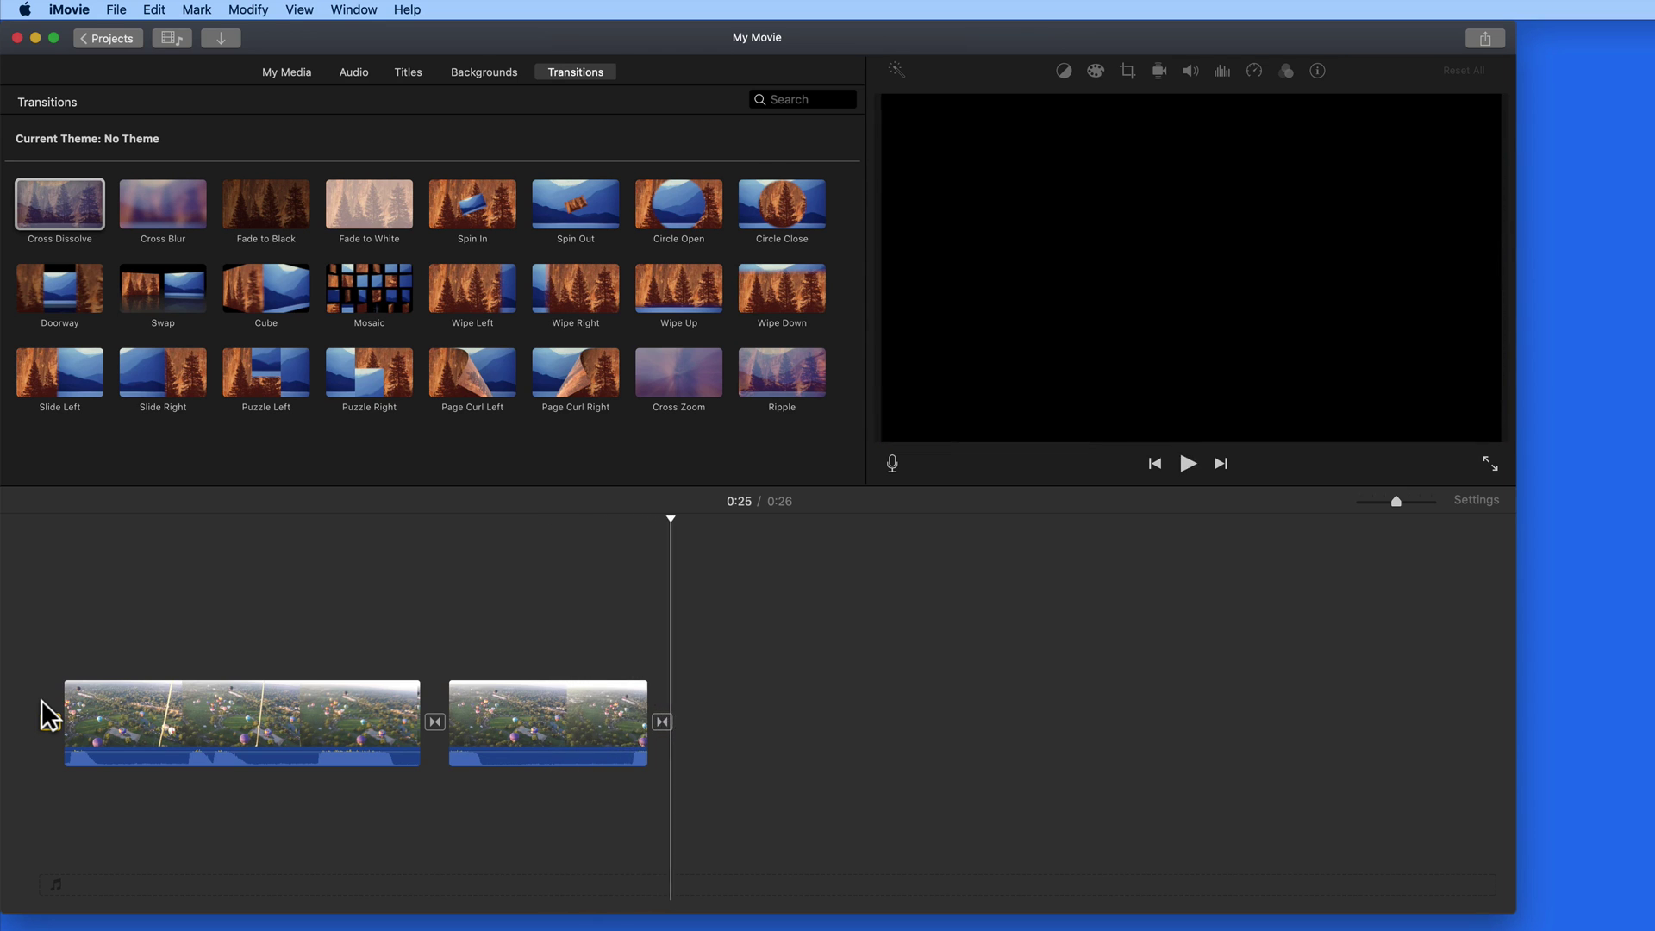
Step: Stop playback and name the project 'Balloon Ride'
{"action": "left_click", "coordinate": [41, 700]}
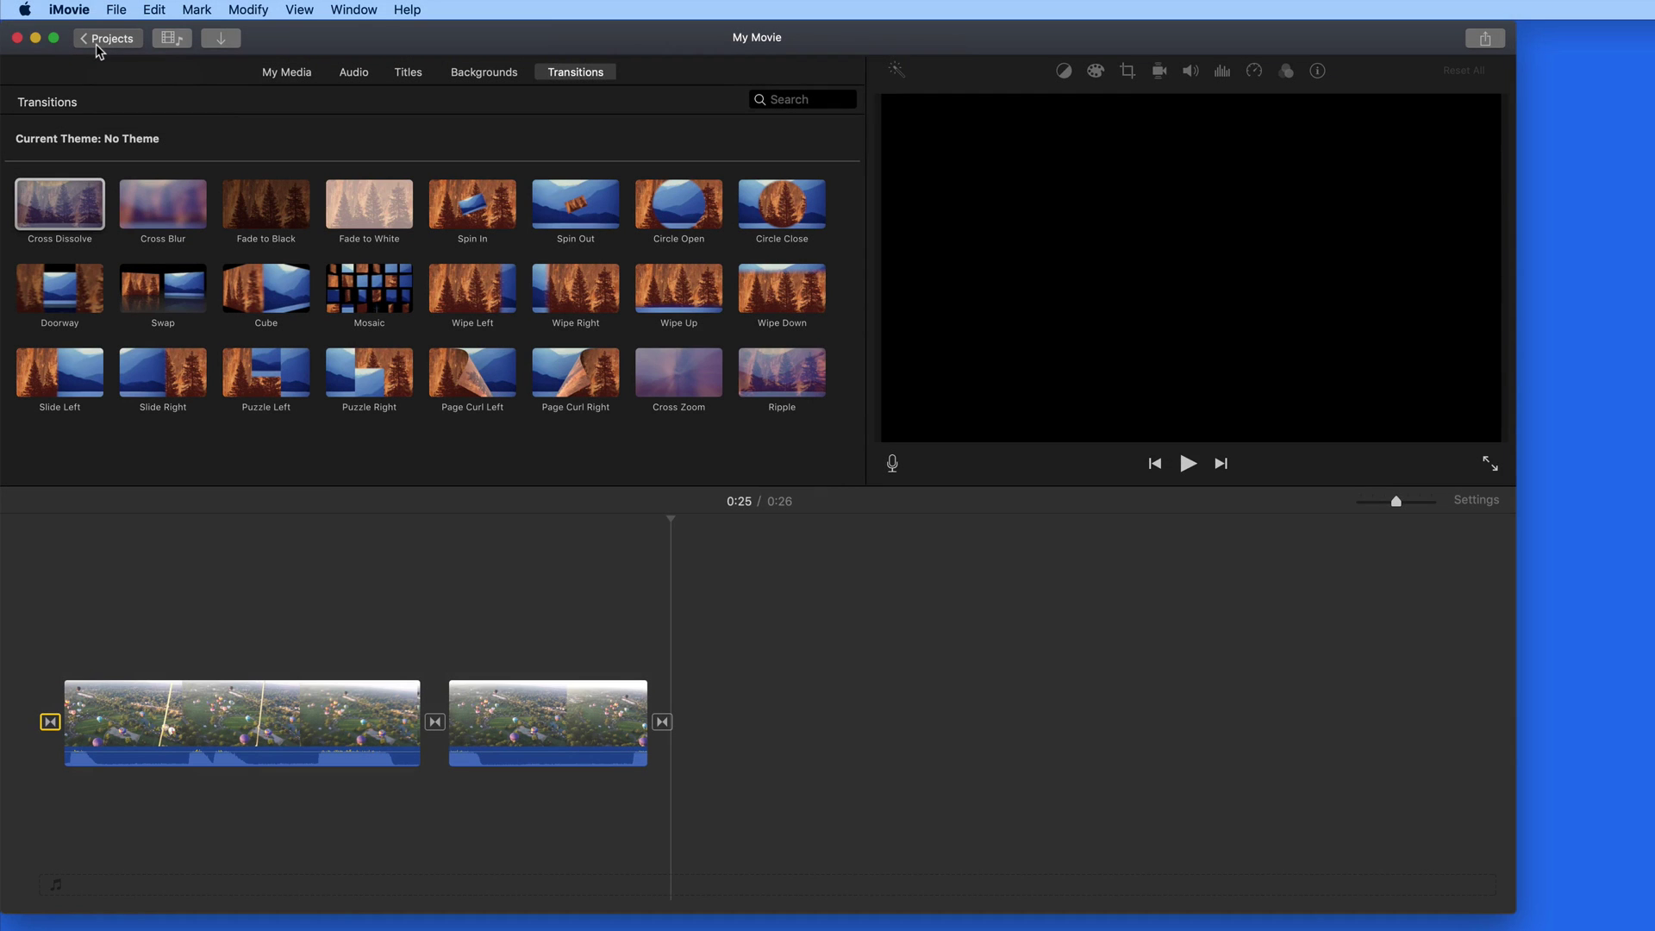
{"action": "left_click", "coordinate": [96, 41]}
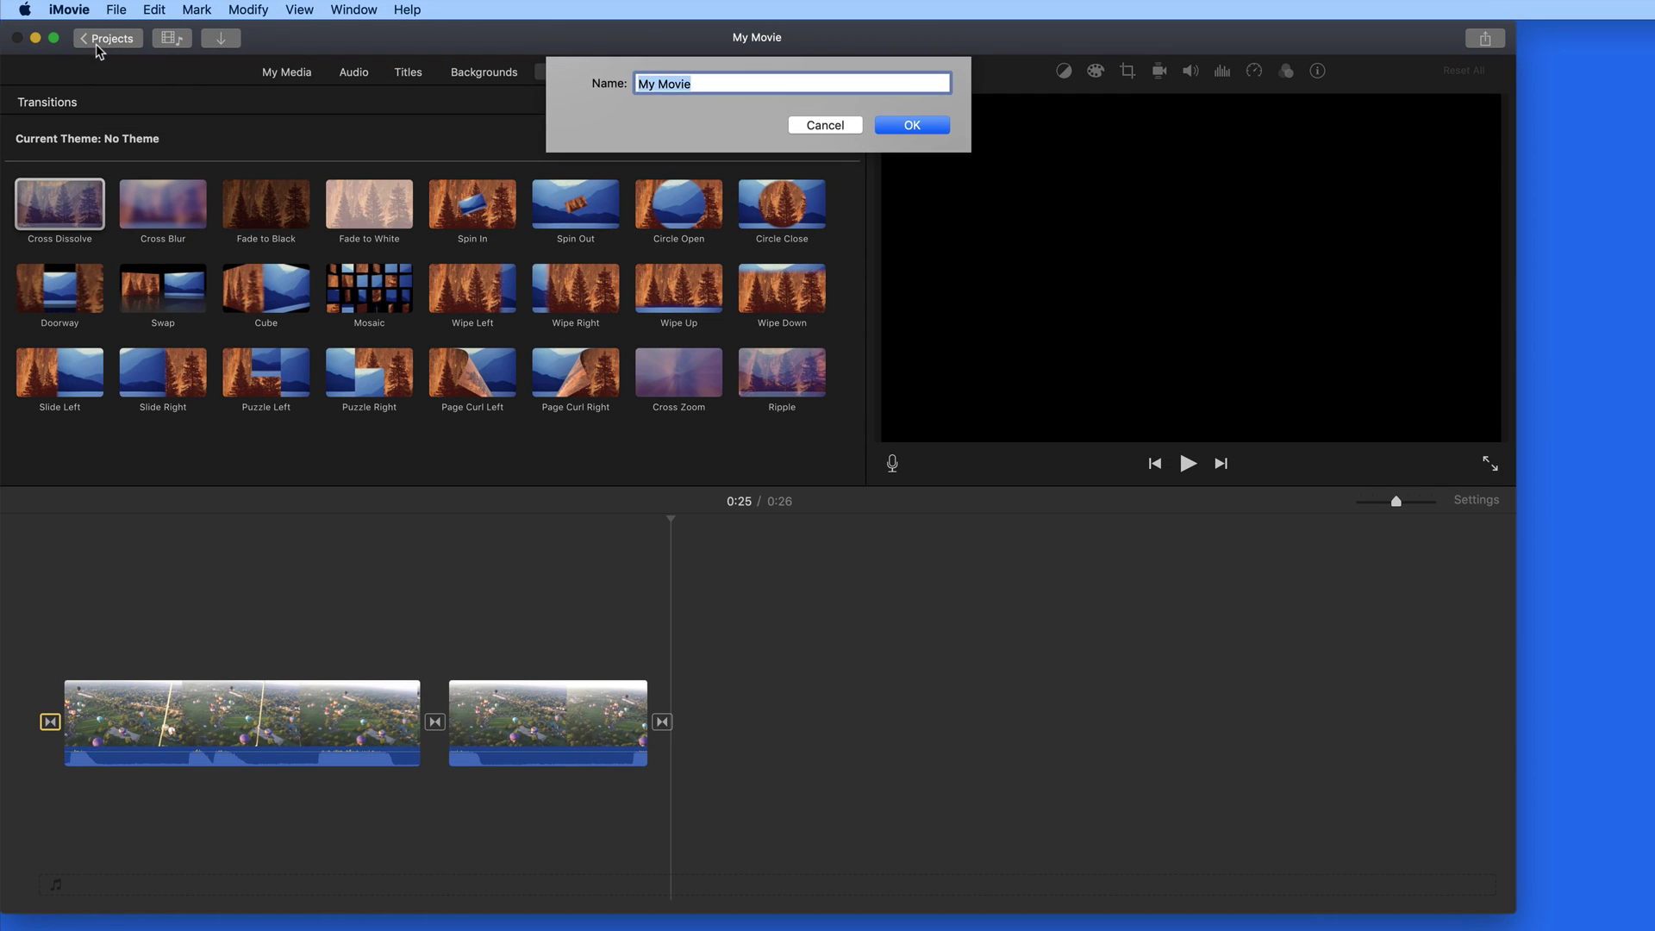
{"action": "type", "text": "Balloon Ride"}
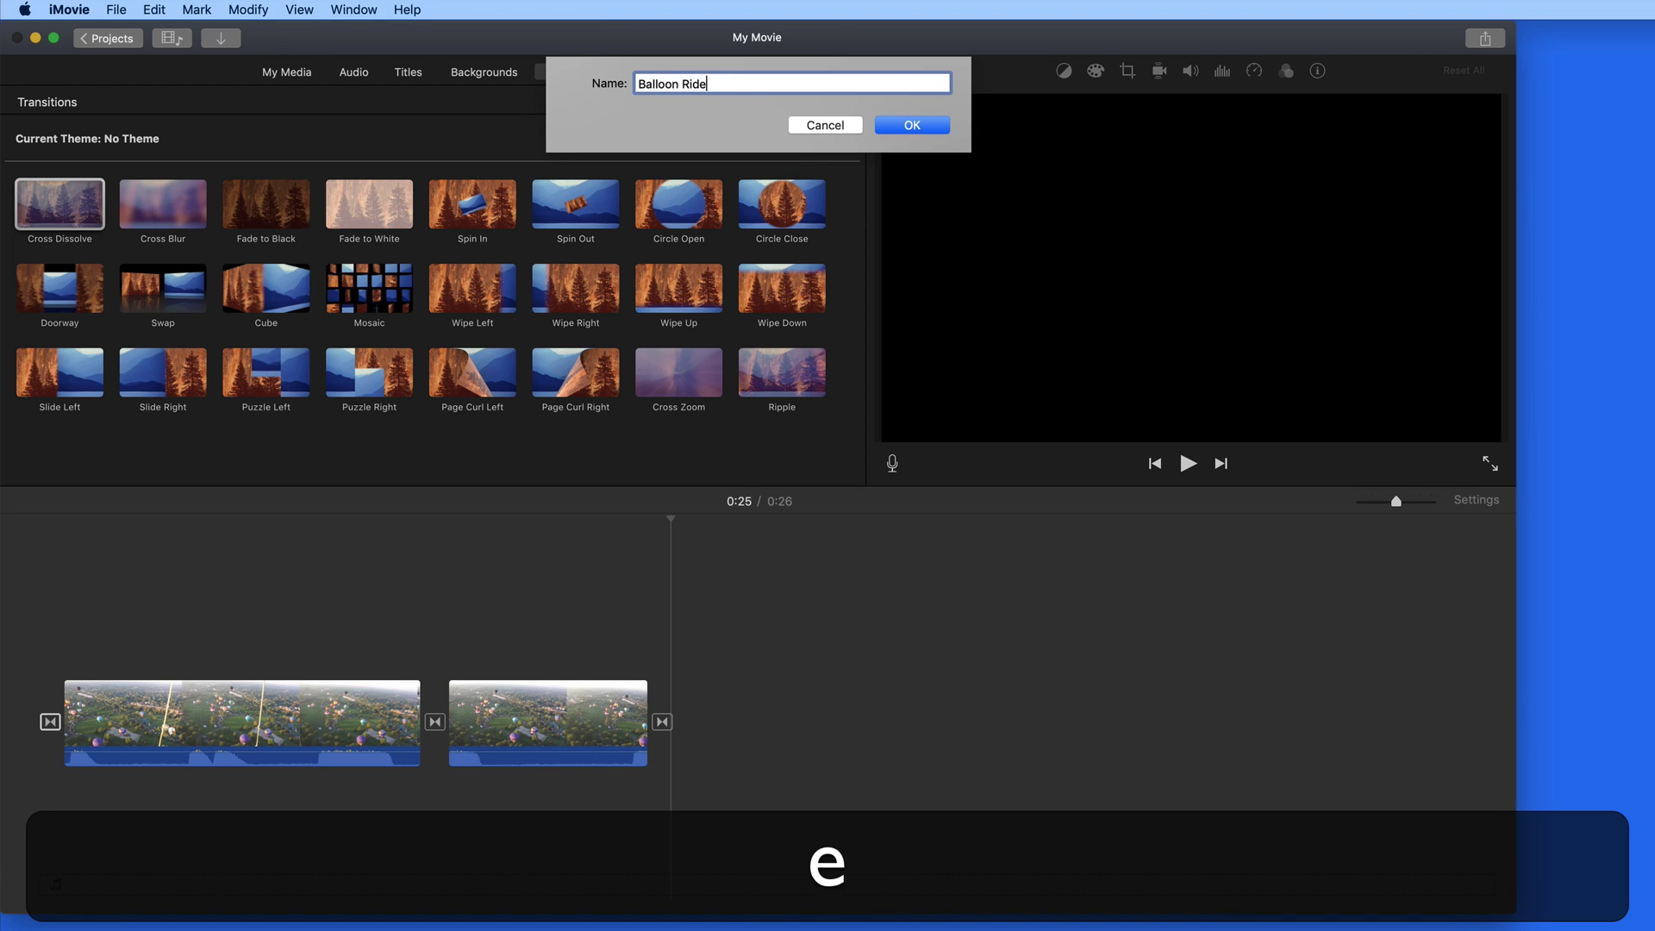
{"action": "key", "text": "Return"}
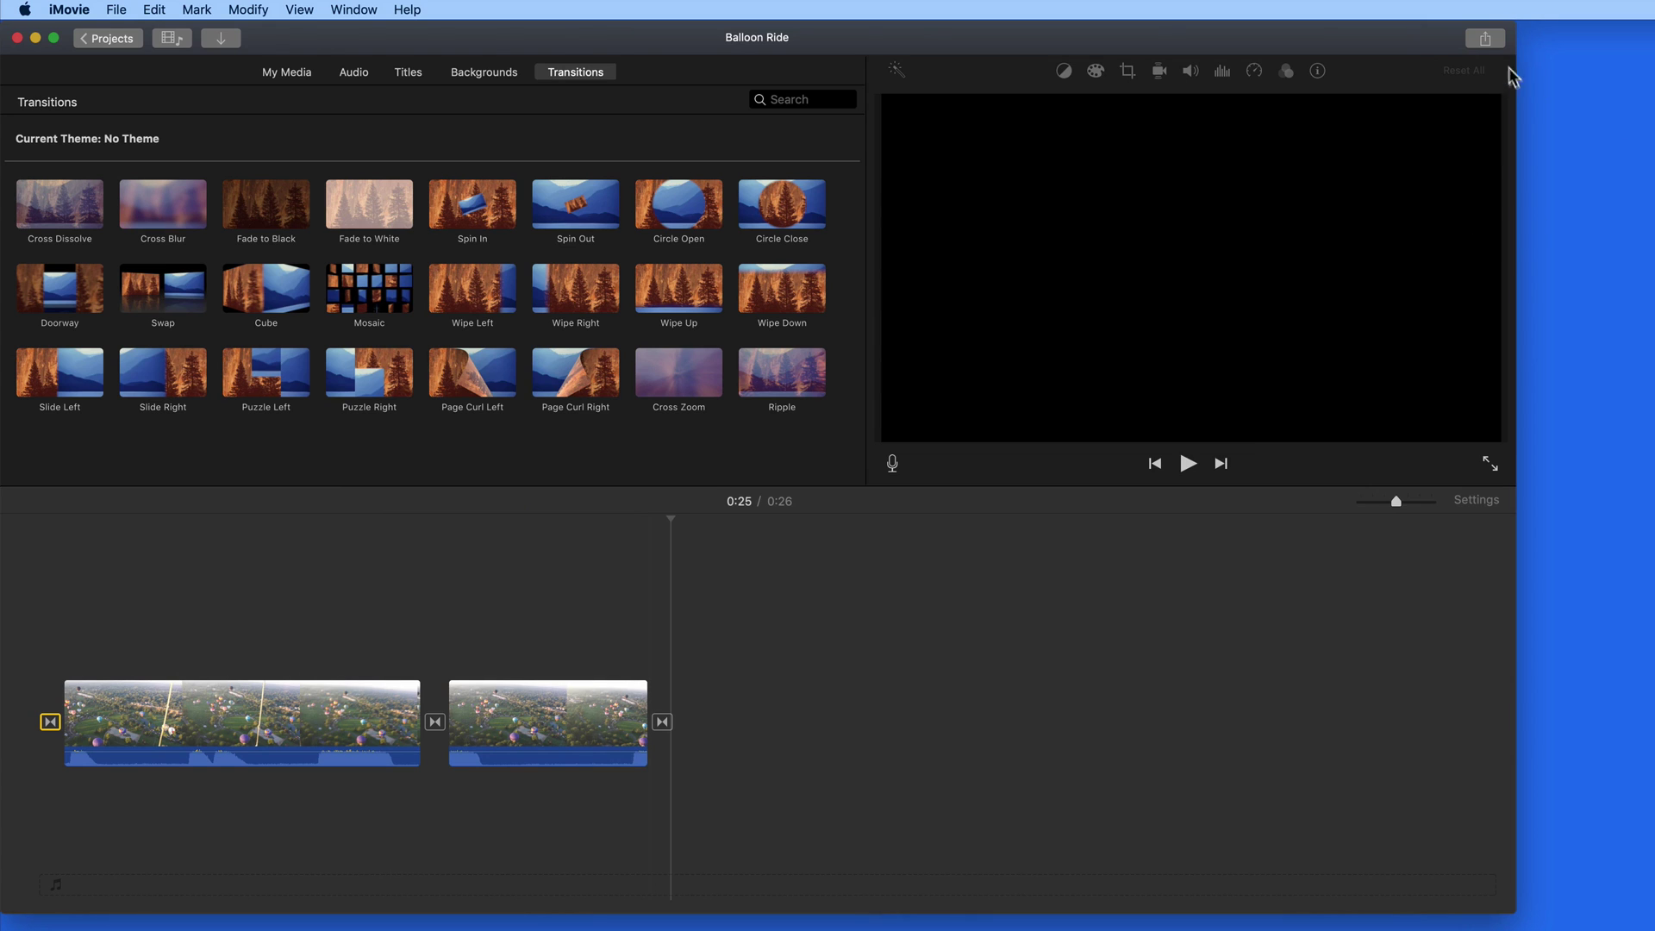
Step: Export Balloon Ride to the Theater and play the finished 26 s movie
{"action": "left_click", "coordinate": [1489, 39]}
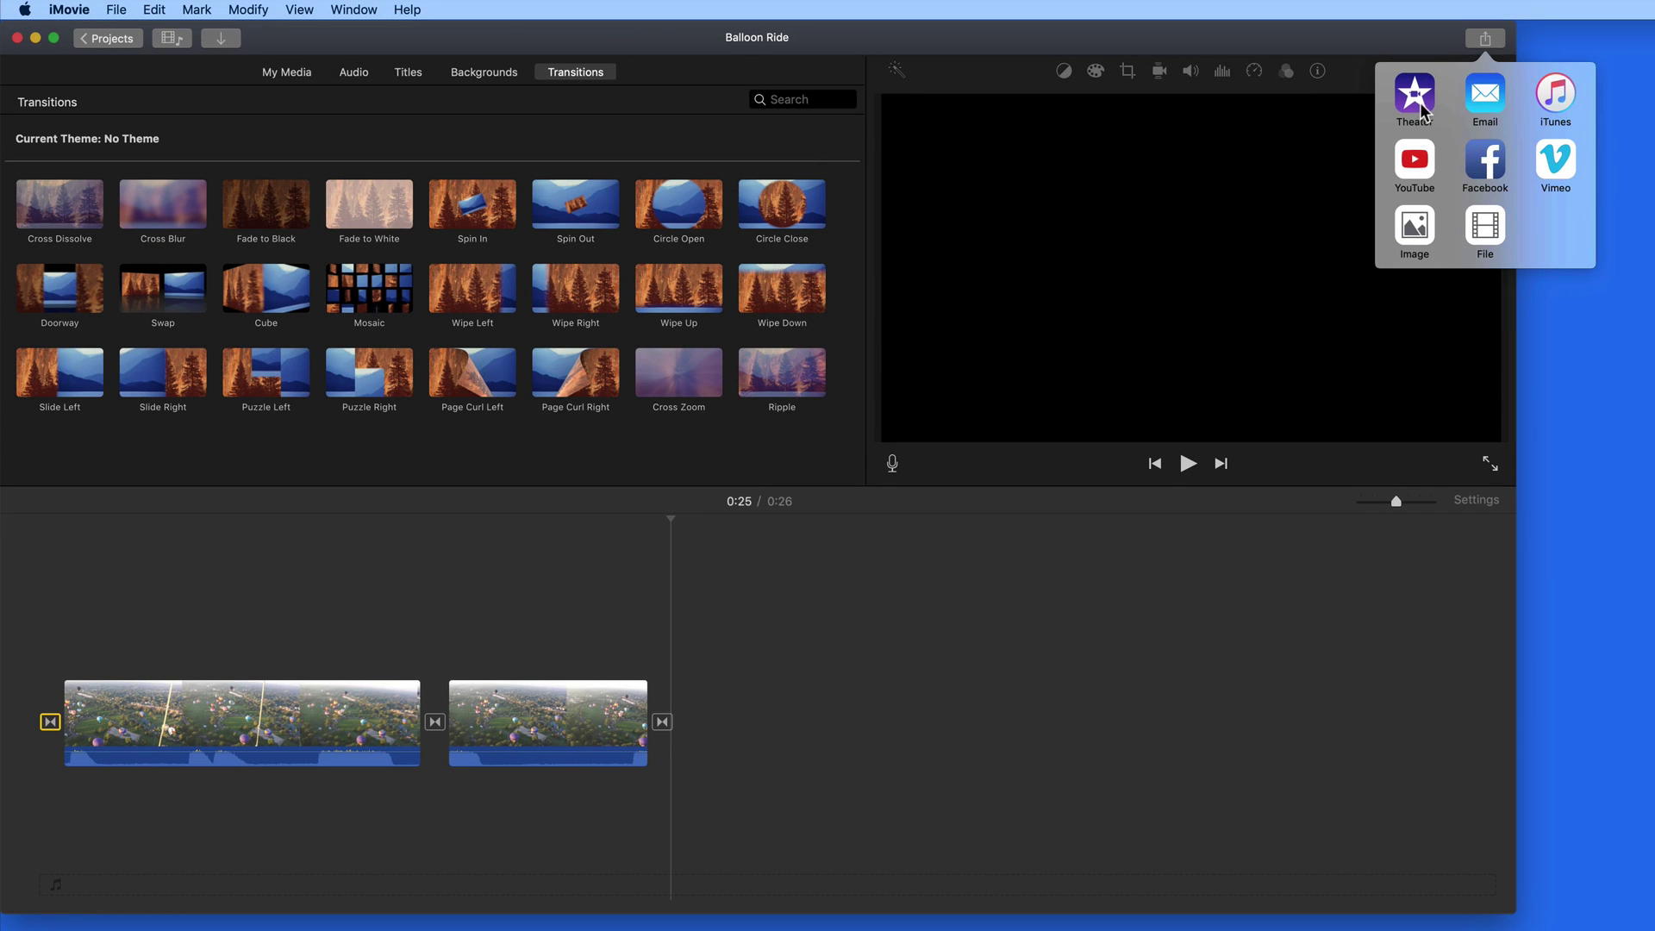
{"action": "left_click", "coordinate": [1415, 94]}
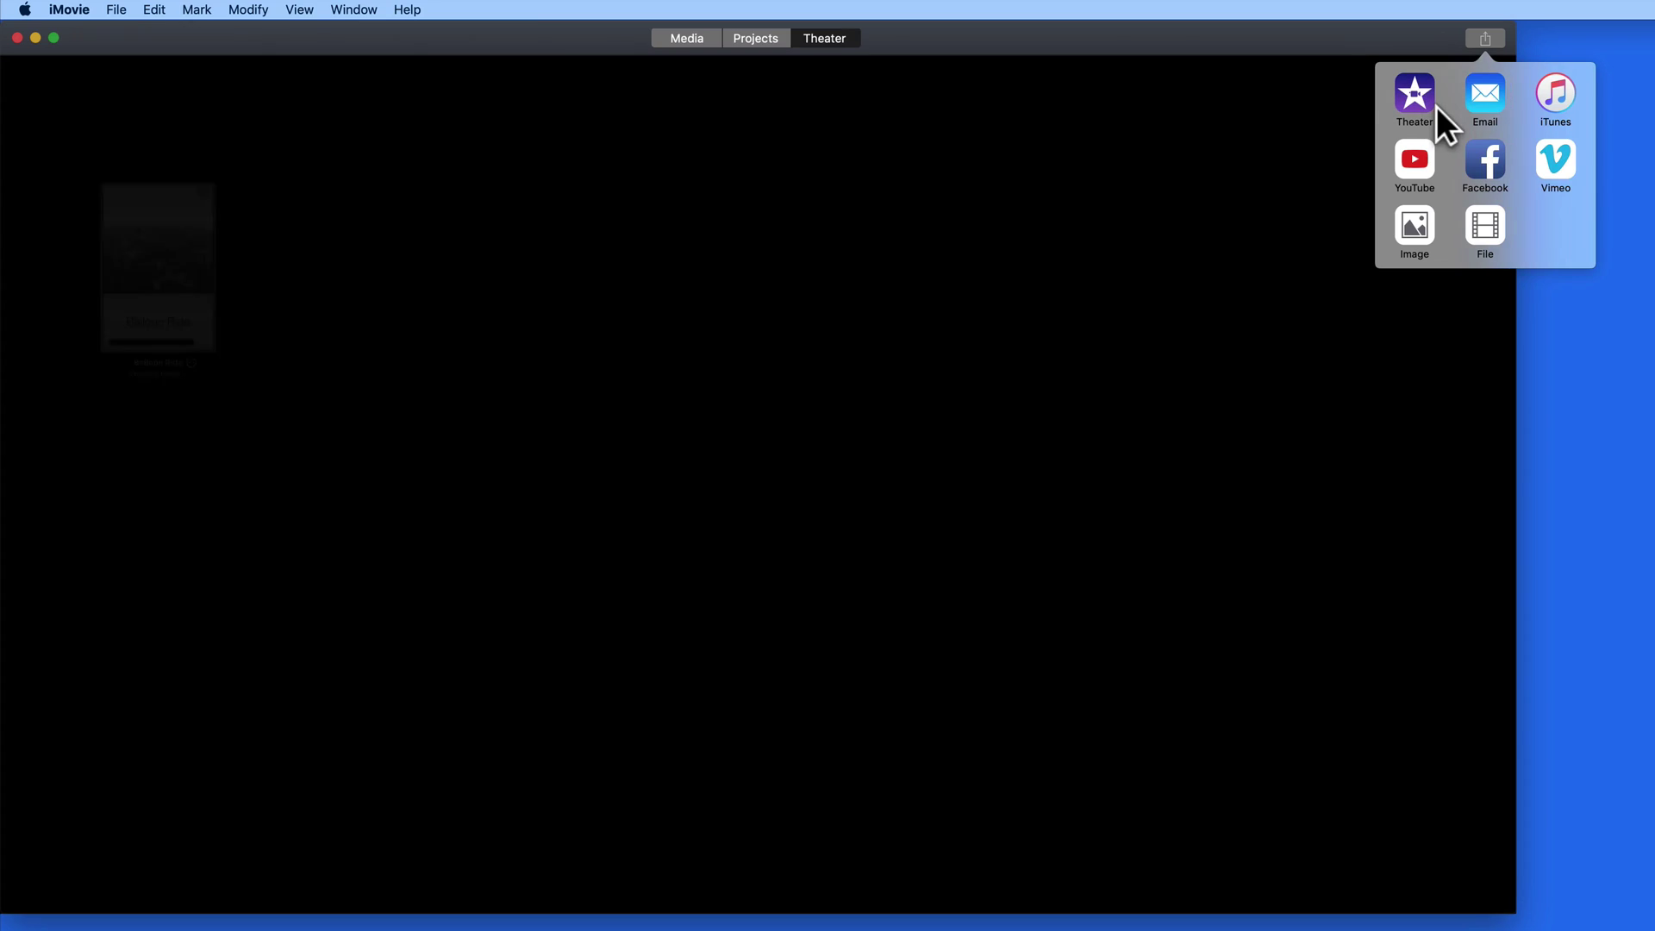
{"action": "left_click", "coordinate": [386, 363]}
{"action": "left_click", "coordinate": [177, 270]}
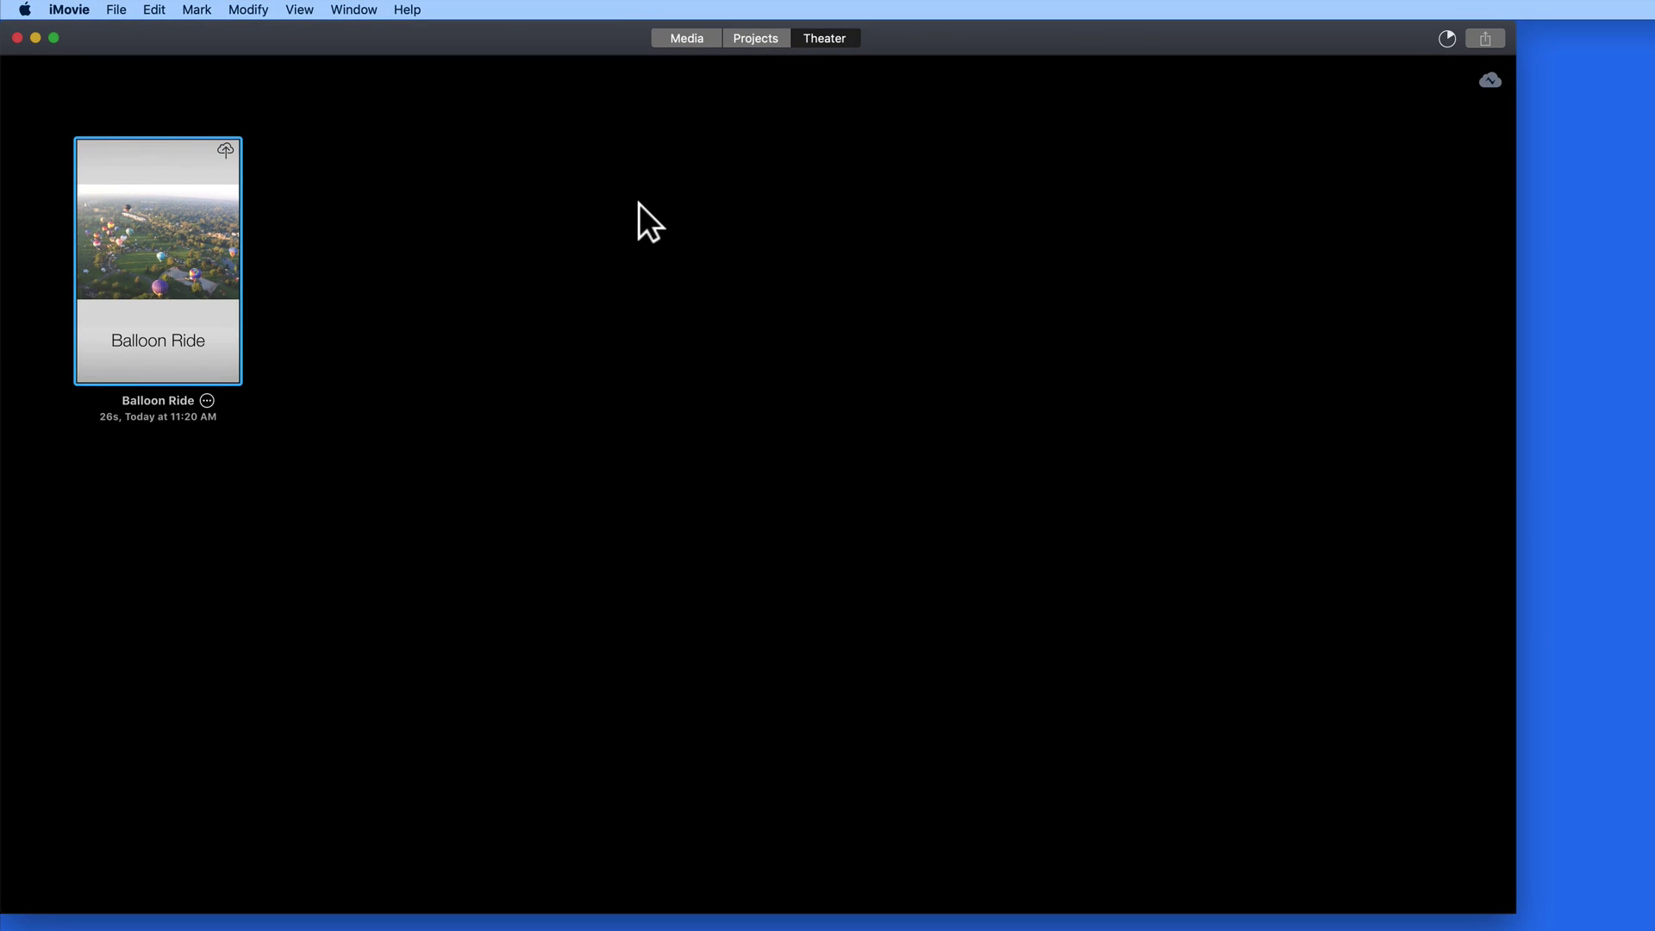
Step: Review the iMovie Preferences settings, then close the Preferences window
{"action": "left_click", "coordinate": [638, 204]}
{"action": "left_click", "coordinate": [77, 10]}
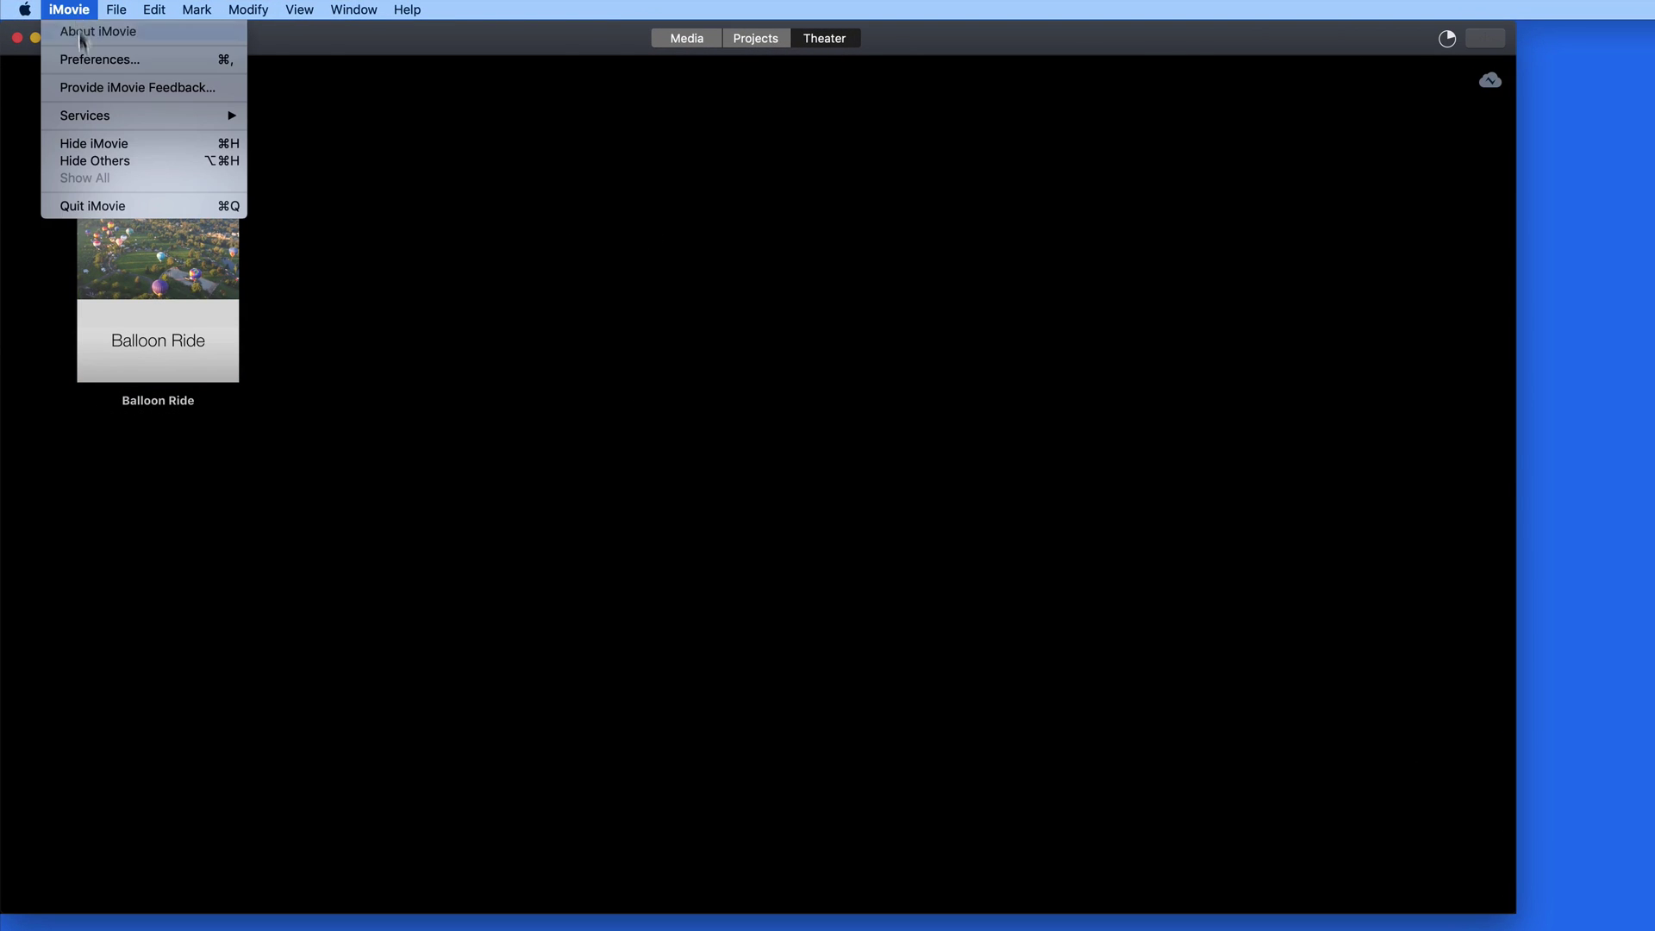
{"action": "left_click", "coordinate": [81, 66]}
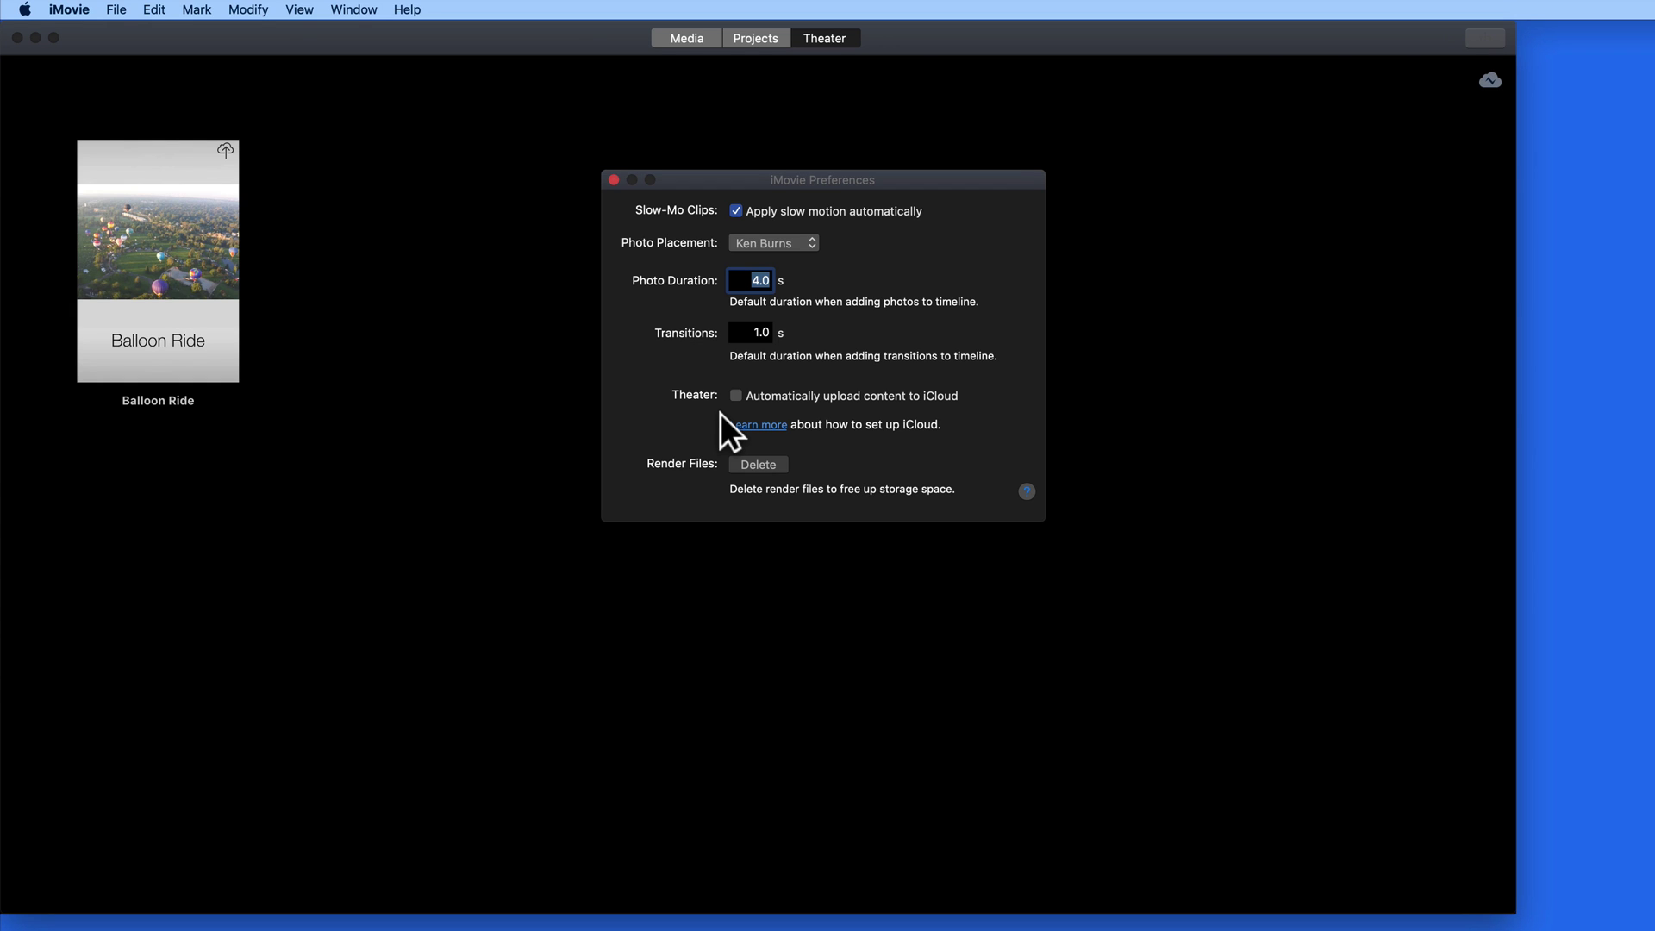
{"action": "left_click", "coordinate": [613, 180]}
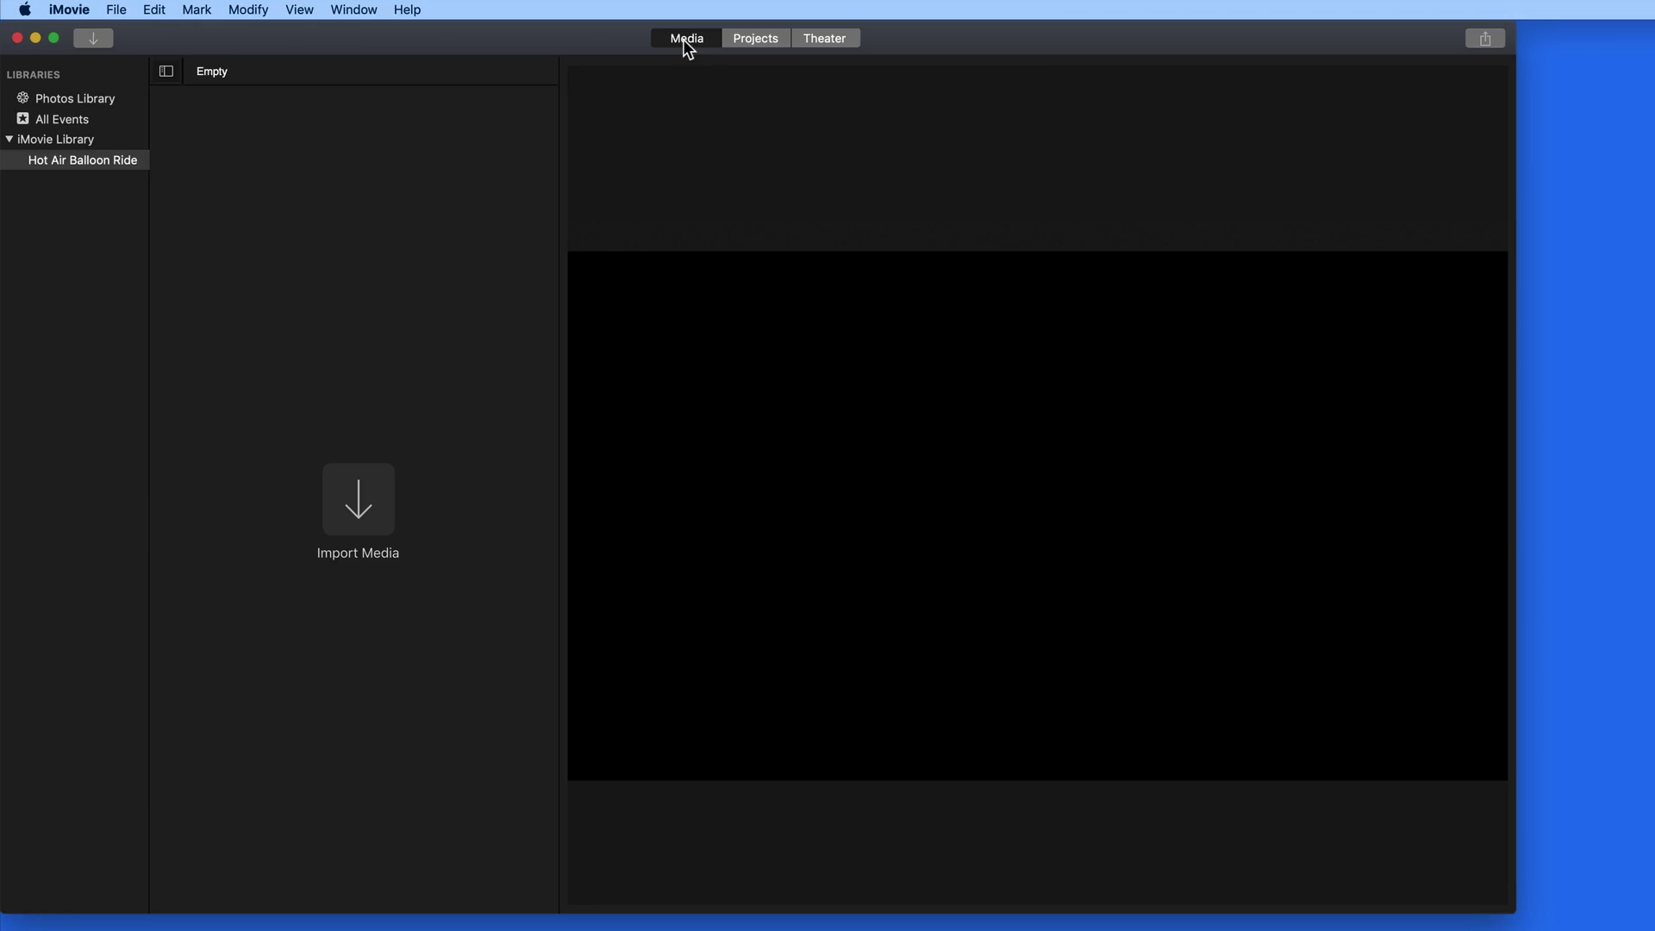